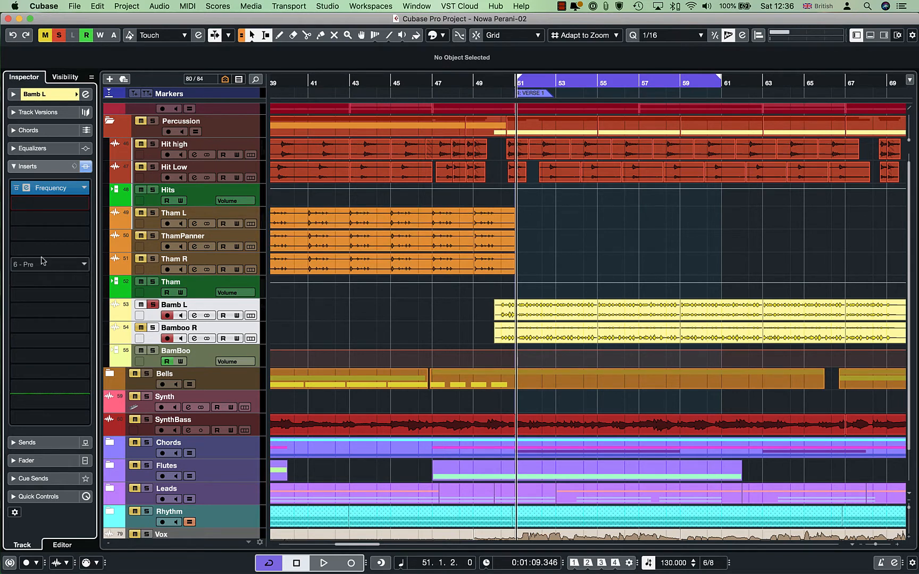
Step: Browse the available plug-ins for Bamb L's second insert slot, expanding the Focusrite, IK Multimedia and Klanghelm vendors
left_click(81, 205)
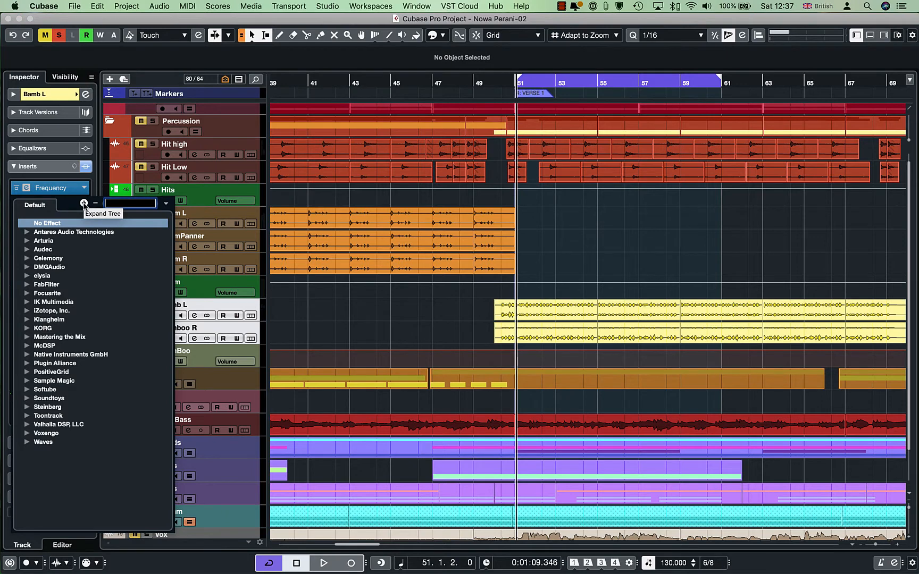
left_click(27, 293)
left_click(26, 329)
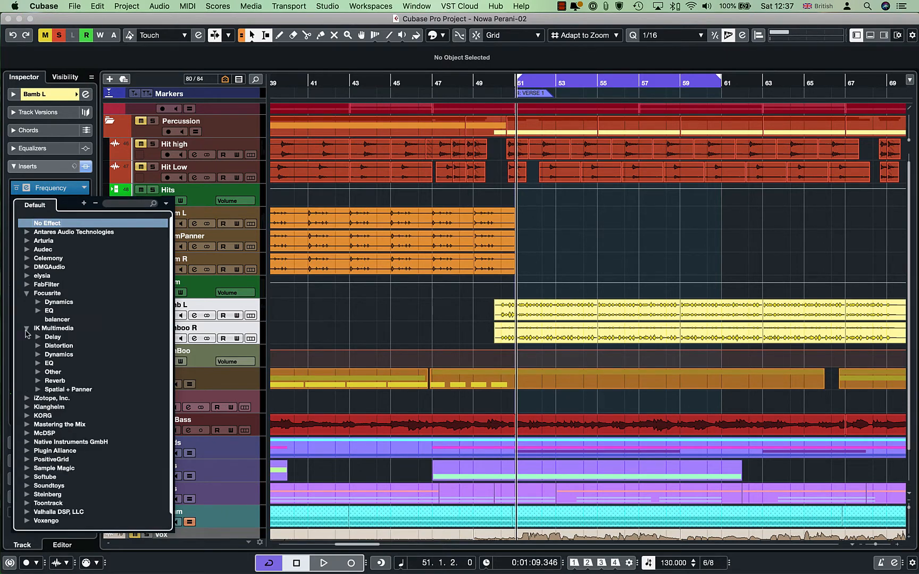
left_click(27, 407)
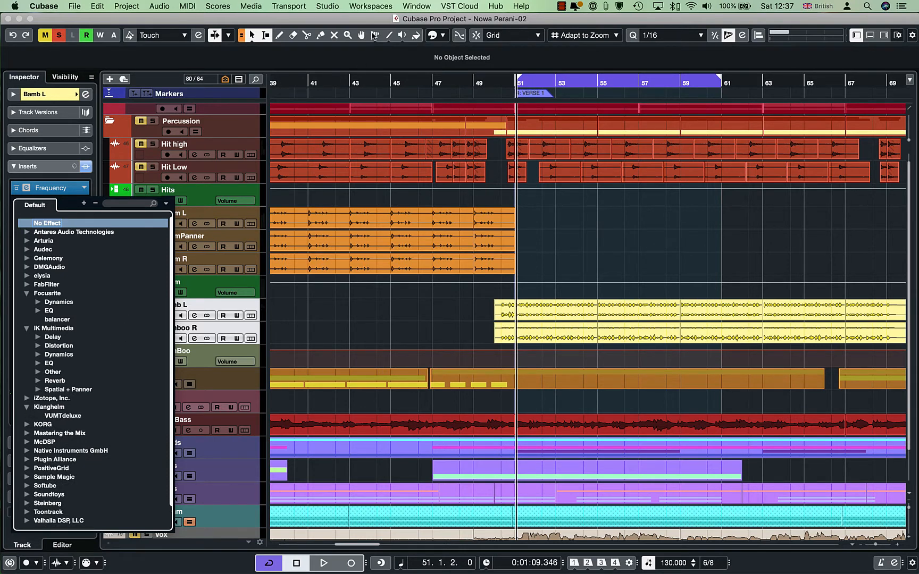
left_click(388, 22)
Step: Open the VST Plug-in Manager and examine its VST effects list and the Antares Audio Technologies folder in the Default collection
left_click(334, 7)
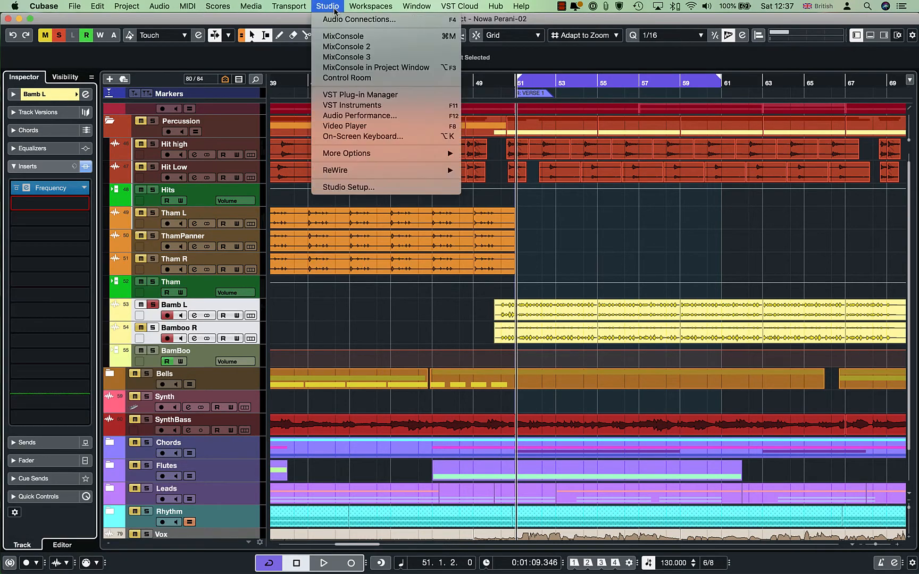
left_click(366, 96)
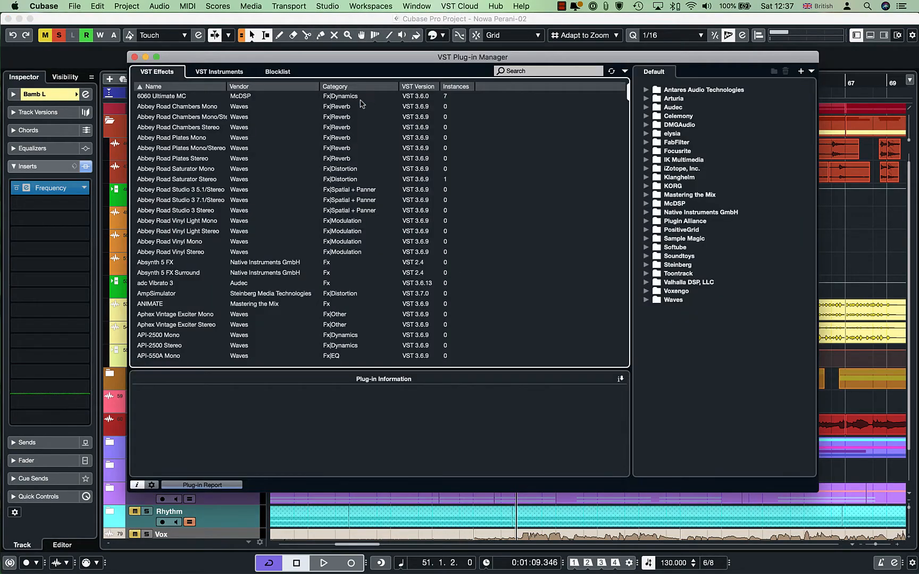
scroll(282, 279, "down", 20)
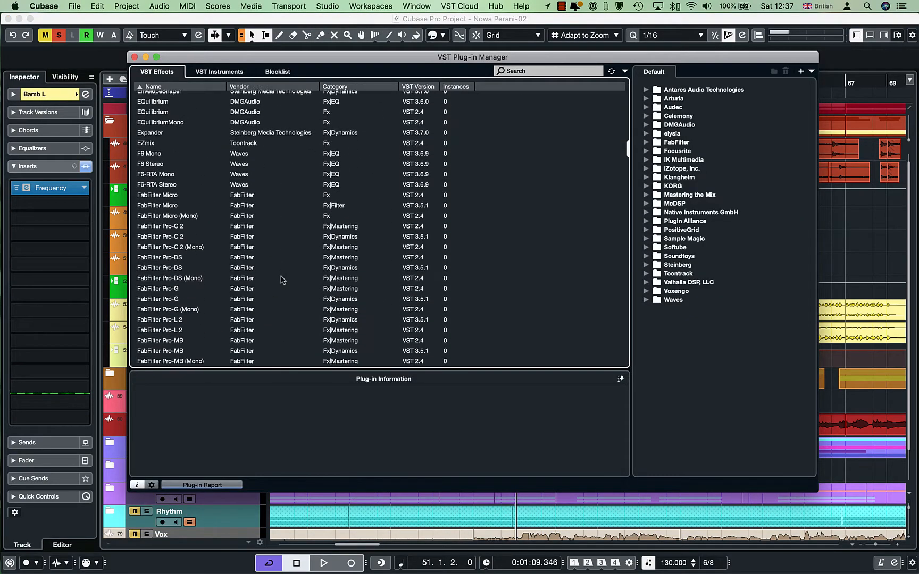
scroll(282, 280, "down", 20)
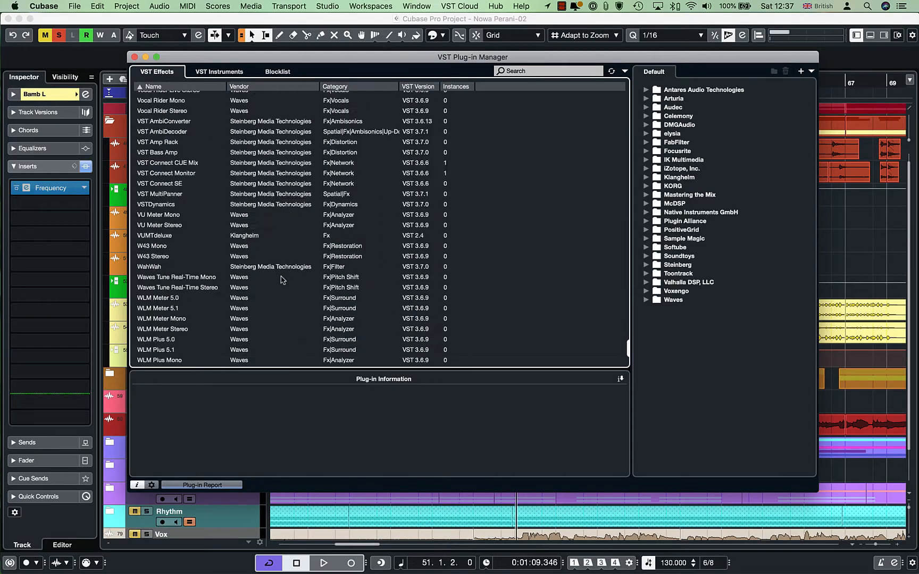
scroll(417, 158, "up", 20)
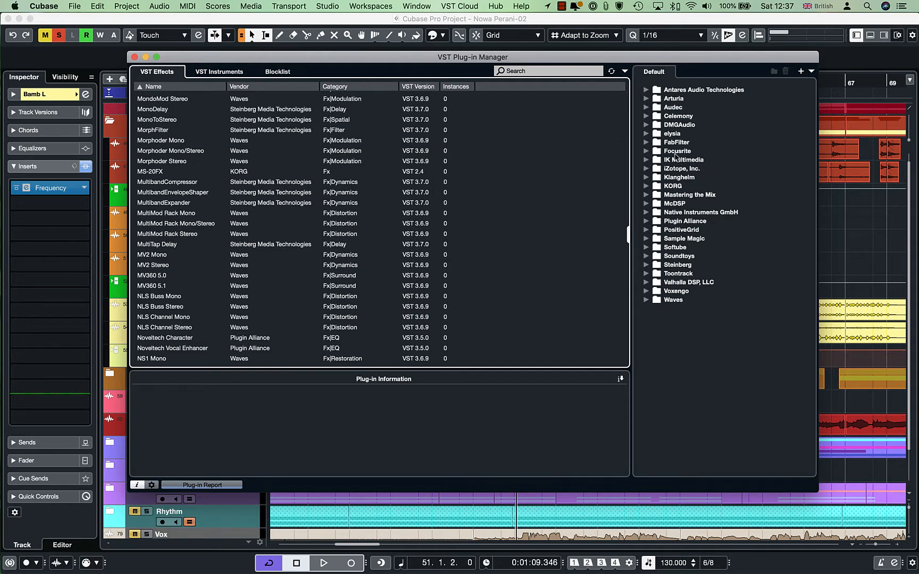
left_click(646, 91)
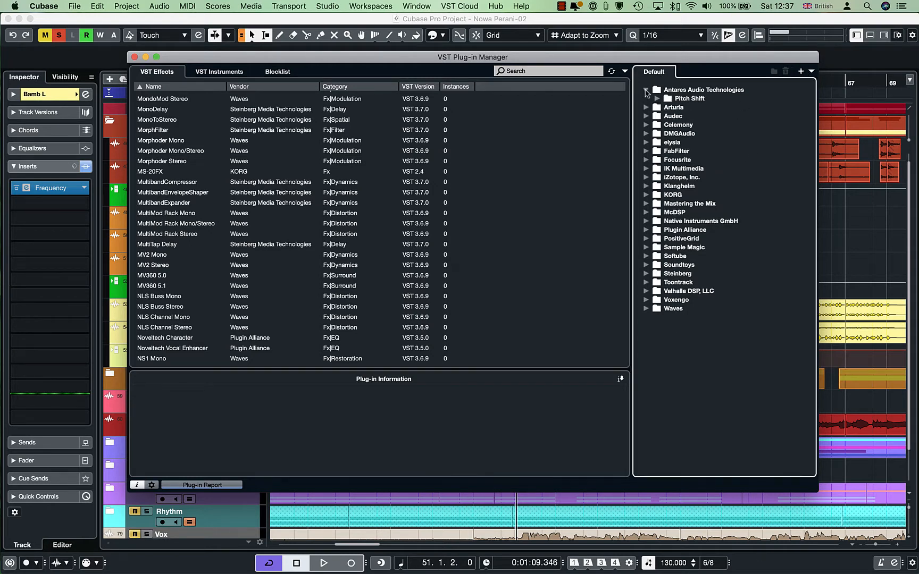
left_click(646, 91)
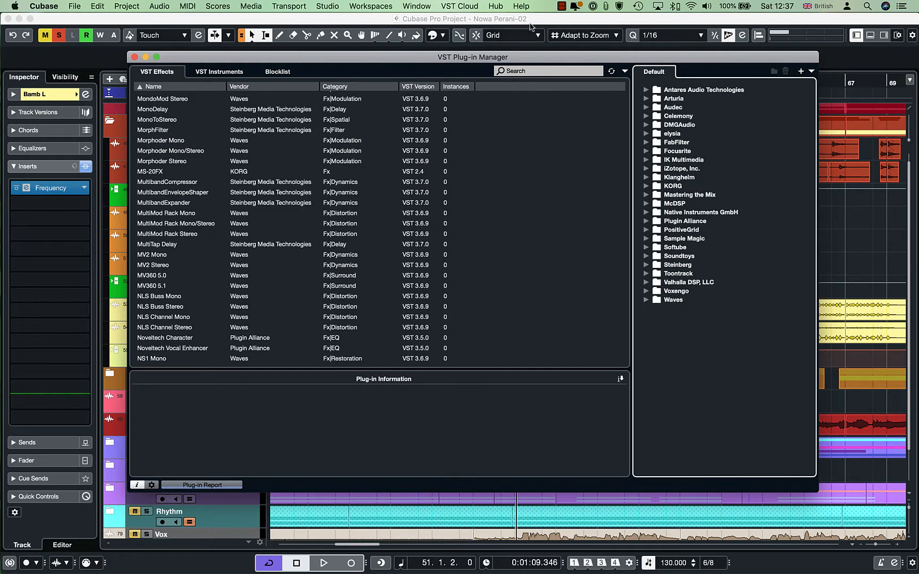
left_click(561, 6)
left_click(575, 30)
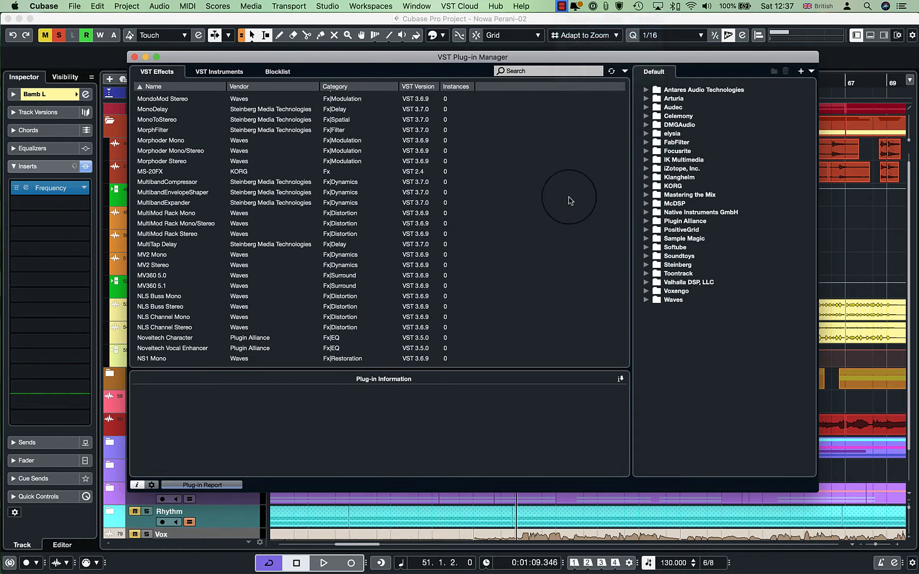
Step: Sort the Default plug-in collection by category and look through the plug-ins in its EQ folder
left_click(810, 72)
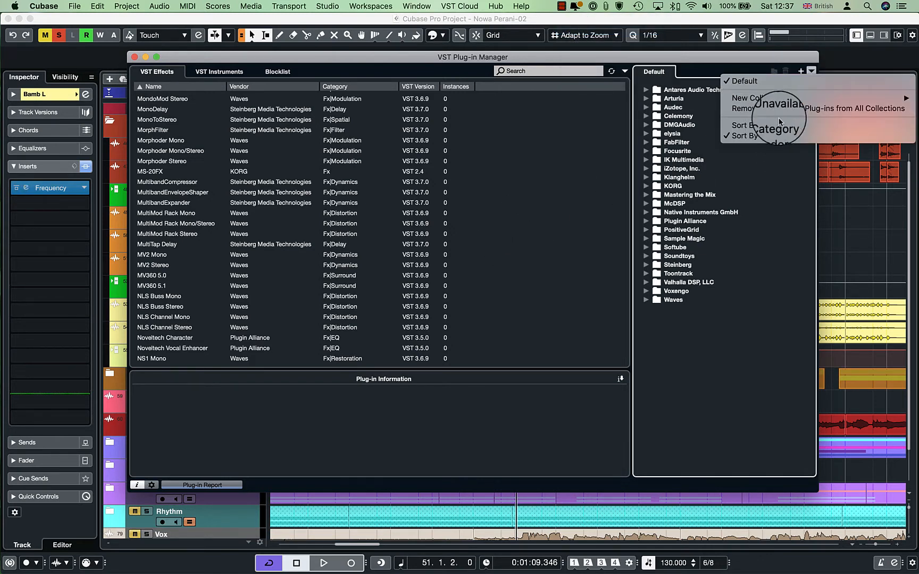
left_click(729, 126)
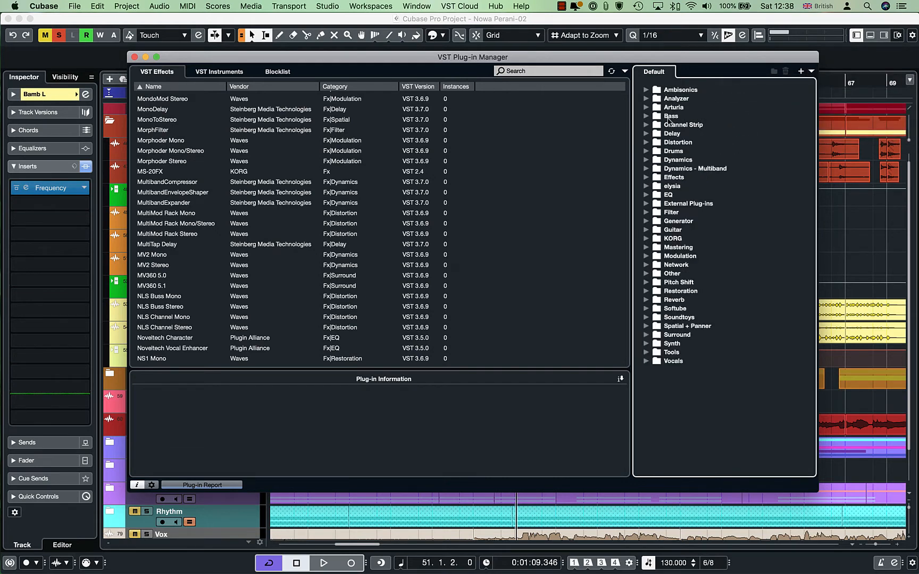
left_click(645, 194)
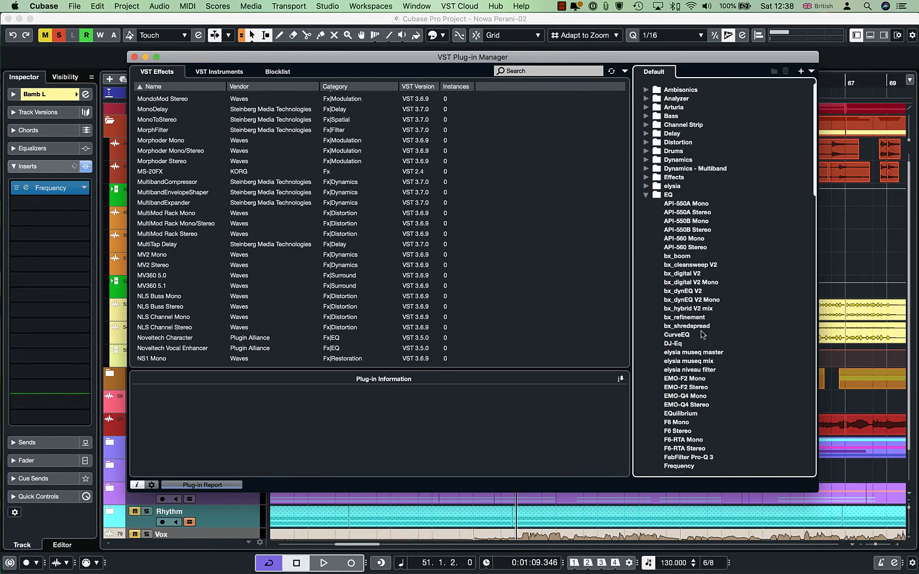
scroll(701, 344, "down", 1)
scroll(701, 345, "down", 7)
scroll(701, 345, "down", 12)
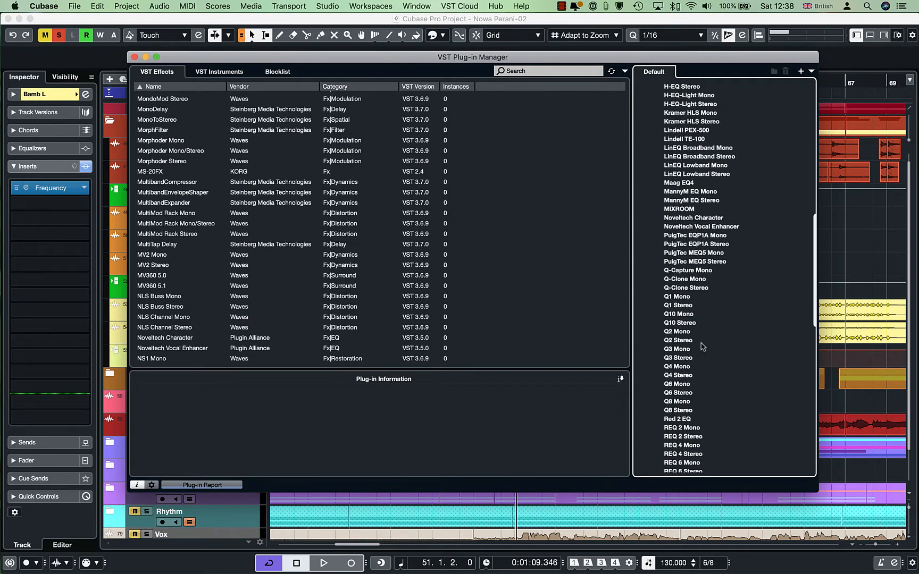
scroll(701, 344, "up", 20)
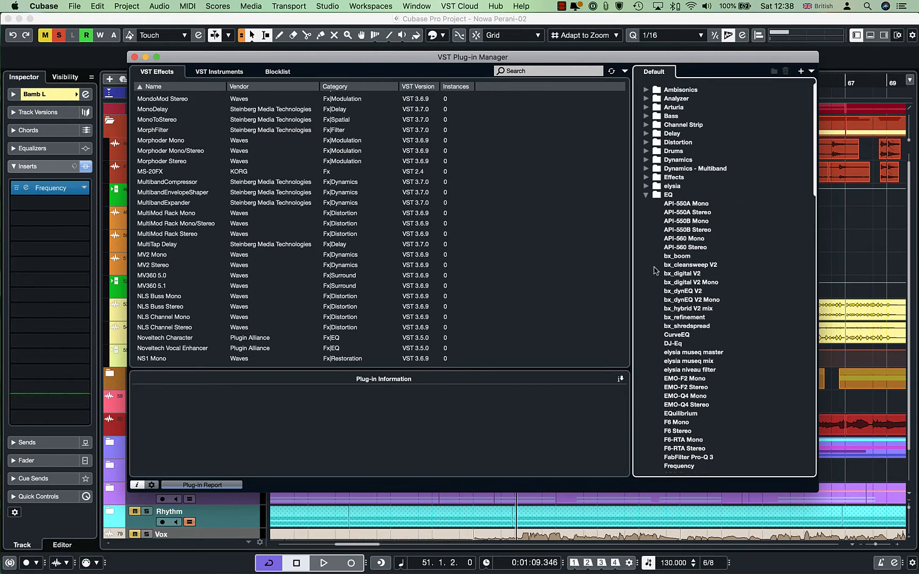
left_click(645, 195)
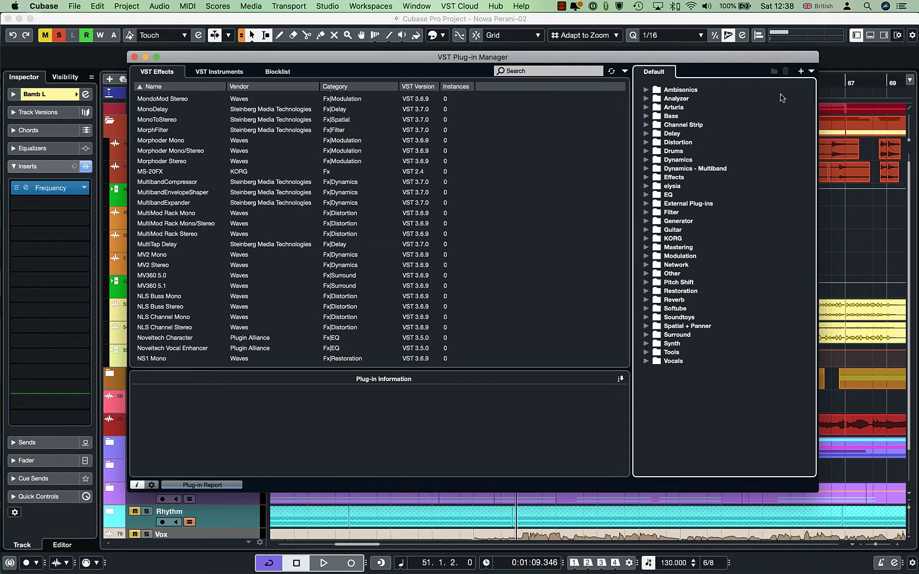
Step: Sort the Default collection by vendor, close the manager and check the plug-in list for Bamb L's second insert slot
left_click(811, 71)
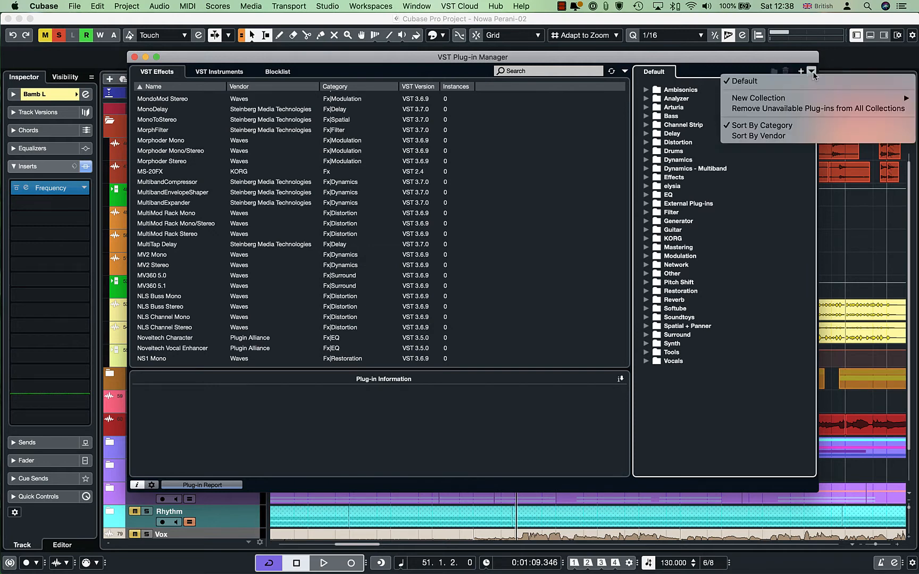
left_click(763, 136)
double_click(769, 178)
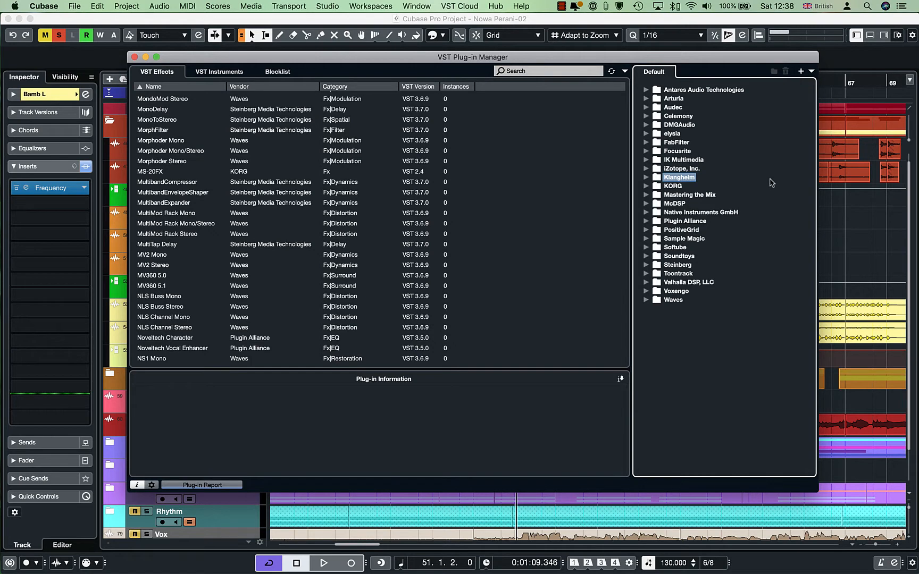
left_click(134, 57)
left_click(83, 204)
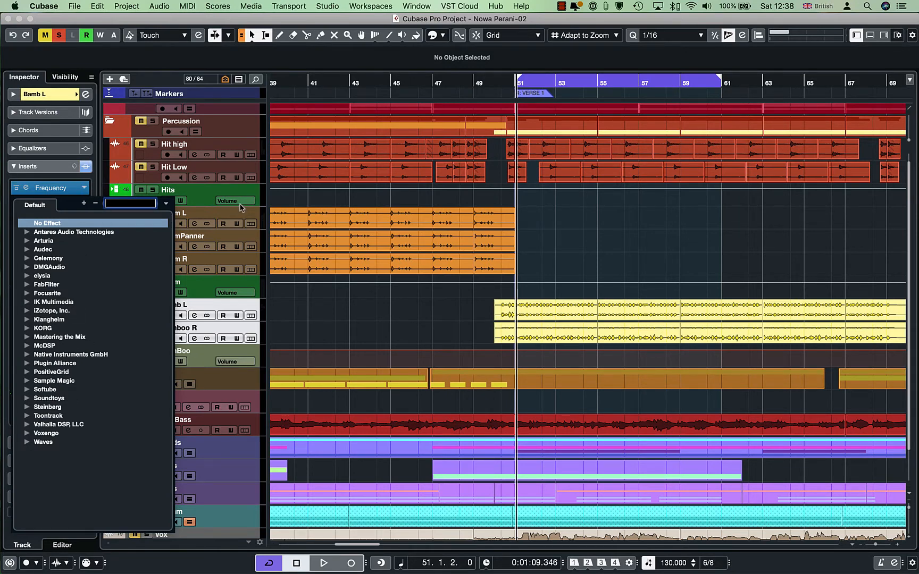
left_click(286, 197)
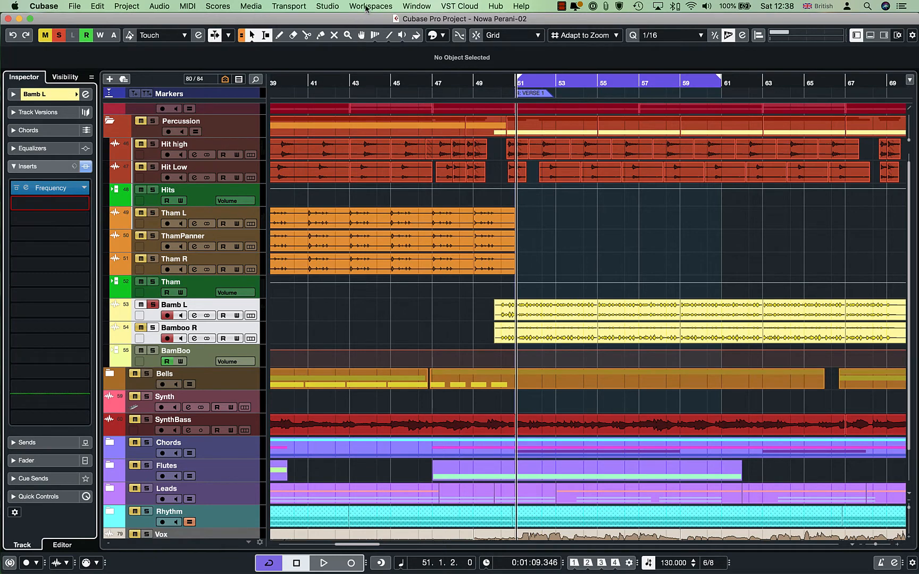
Step: Create a new empty plug-in collection named "HJ Plugins" in the VST Plug-in Manager
left_click(340, 7)
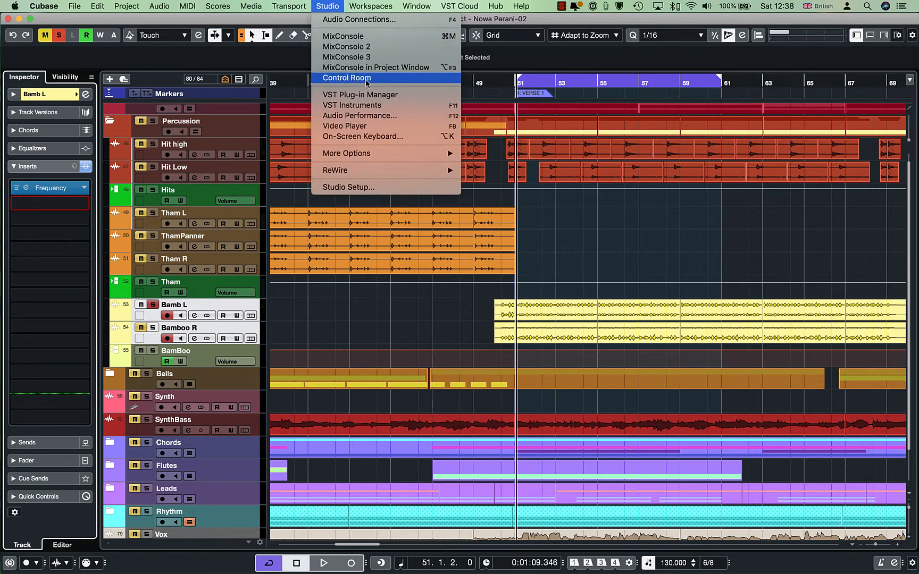
left_click(371, 96)
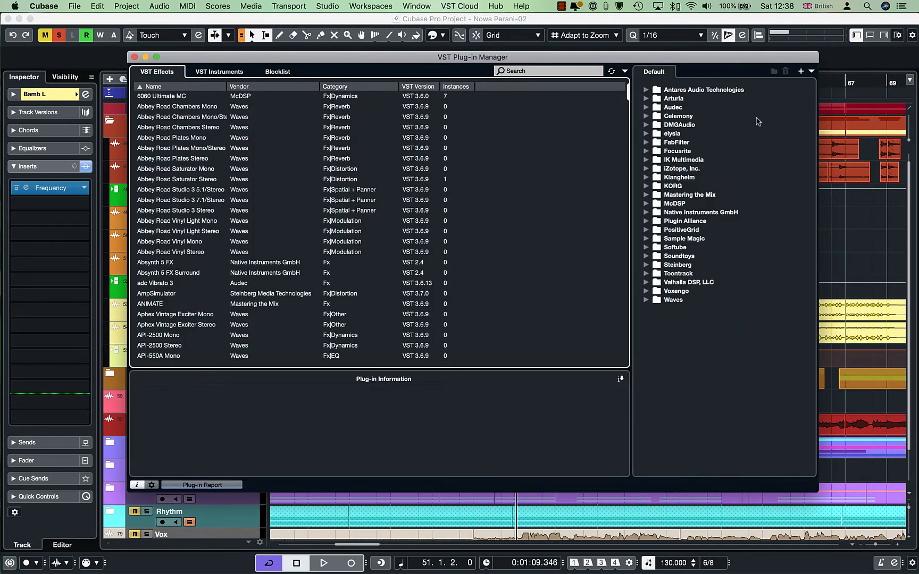
left_click(800, 73)
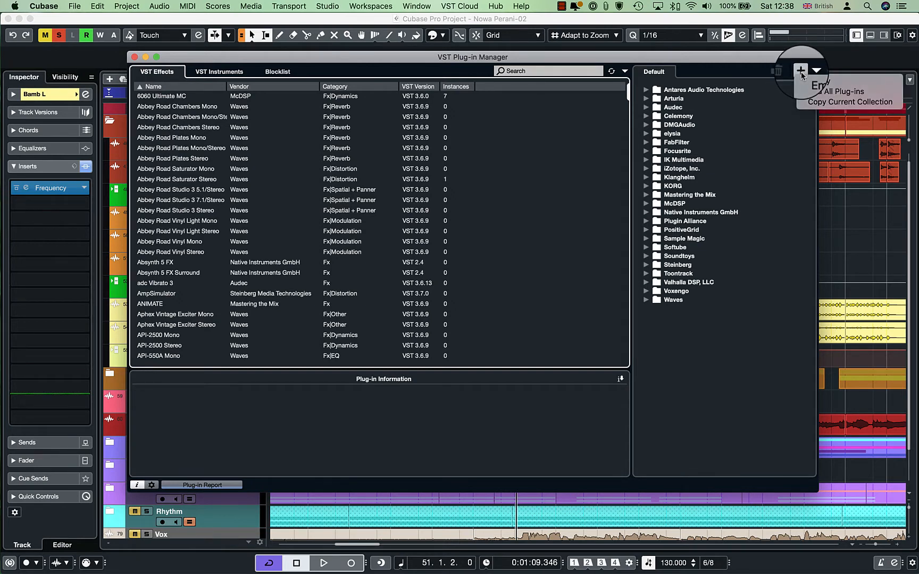
left_click(820, 84)
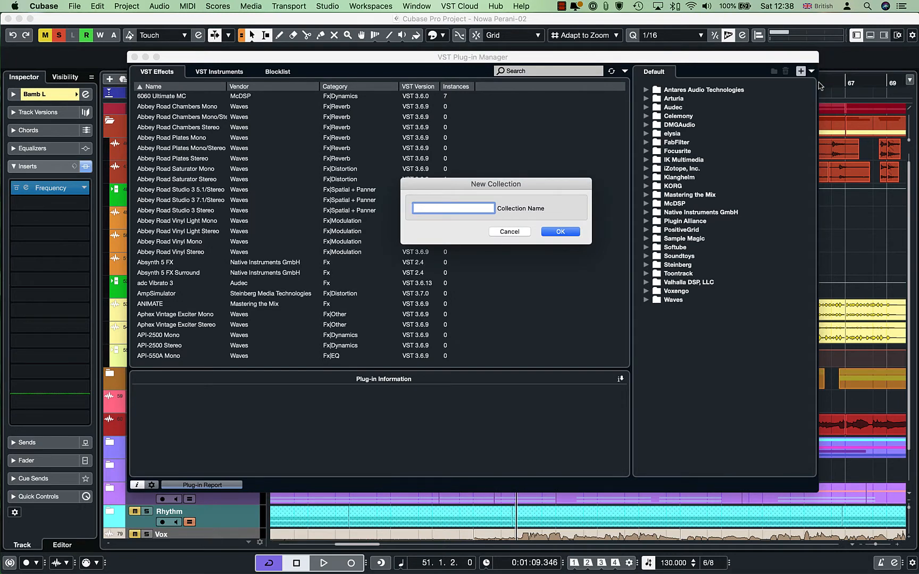
type("HJ Plugins")
key("Return")
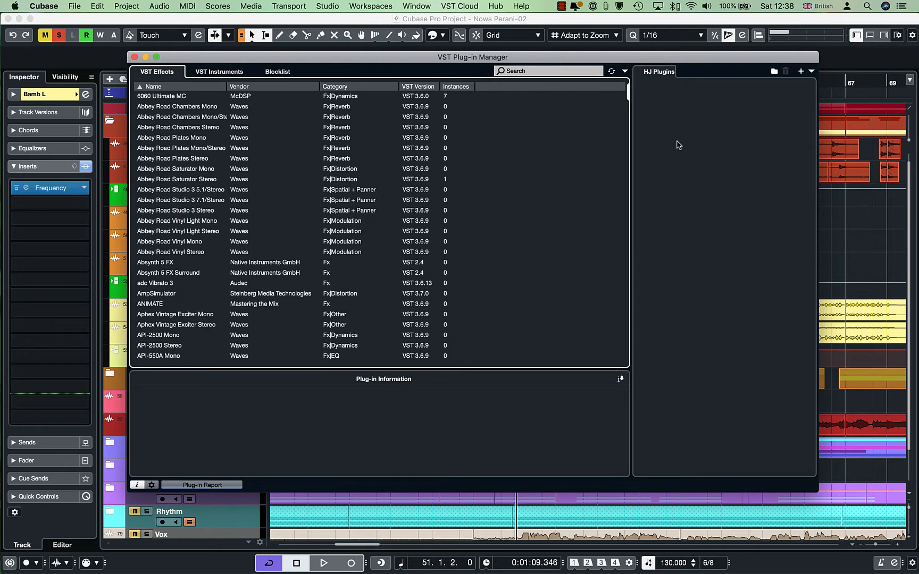
Step: Add the plug-ins from Abbey Road Chambers Mono through Abbey Road Studio 3 Stereo to HJ Plugins and check Bamb L's insert list
left_click(183, 109)
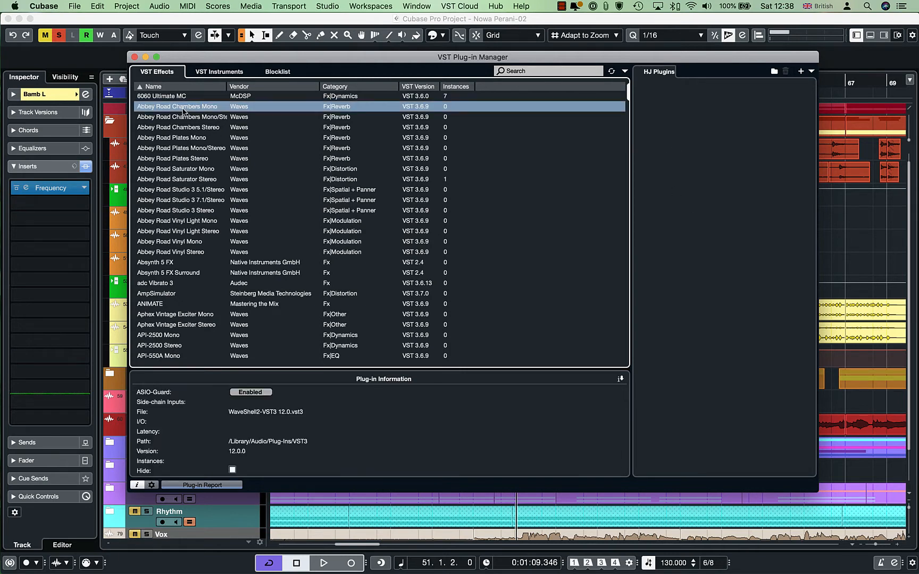
left_click(186, 252)
left_click(181, 109)
left_click(188, 212, "shift")
left_click_drag(194, 166, 710, 154)
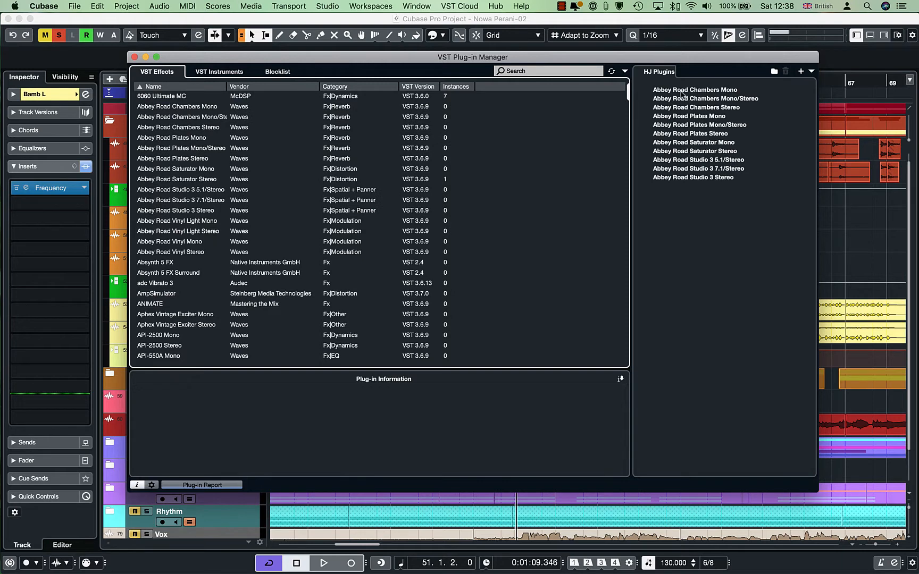
left_click(81, 191)
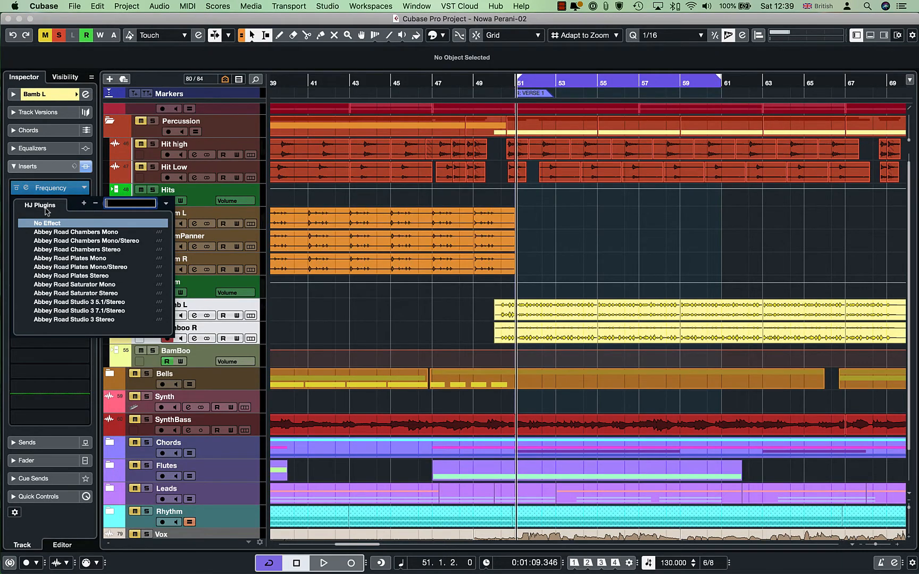
left_click(83, 190)
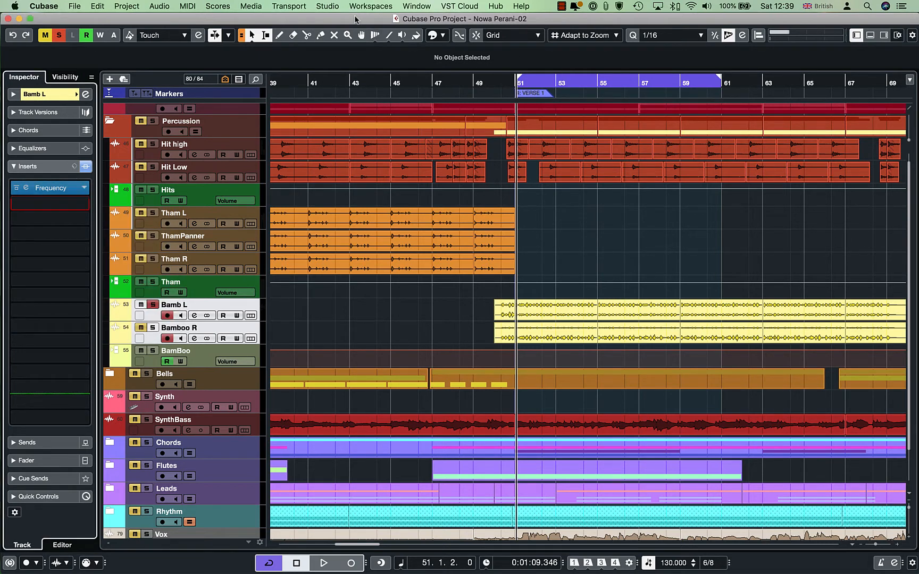
Step: Reopen the VST Plug-in Manager and delete all the Abbey Road plug-ins from the HJ Plugins collection
left_click(330, 7)
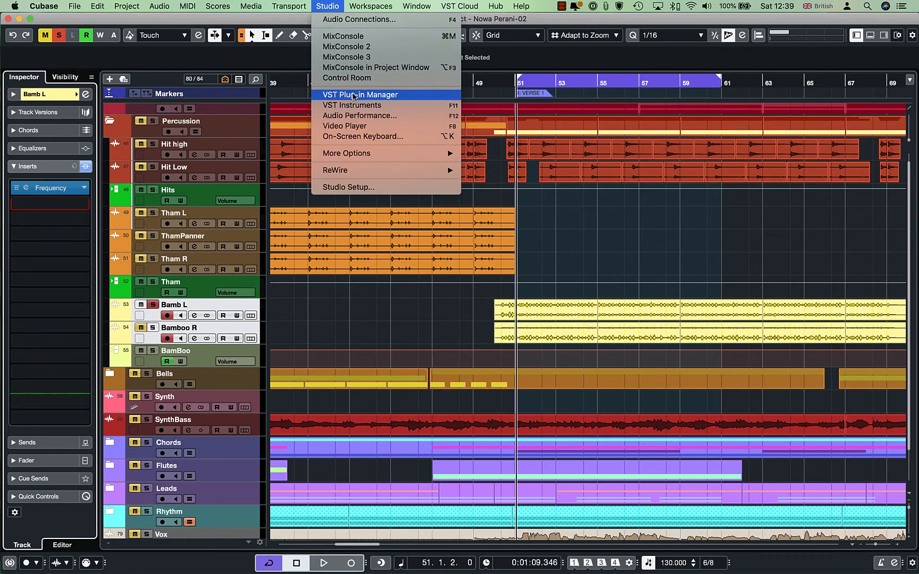
left_click(381, 96)
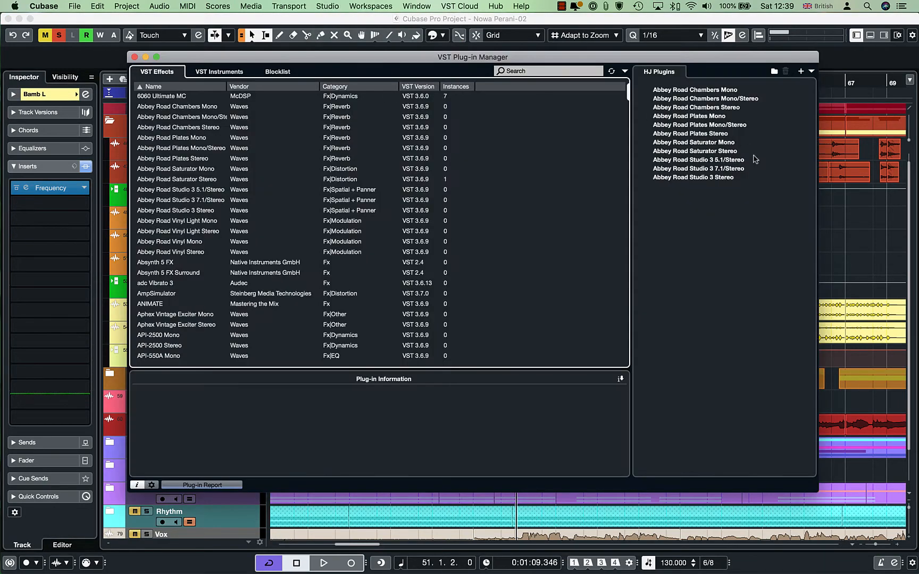
left_click(669, 90)
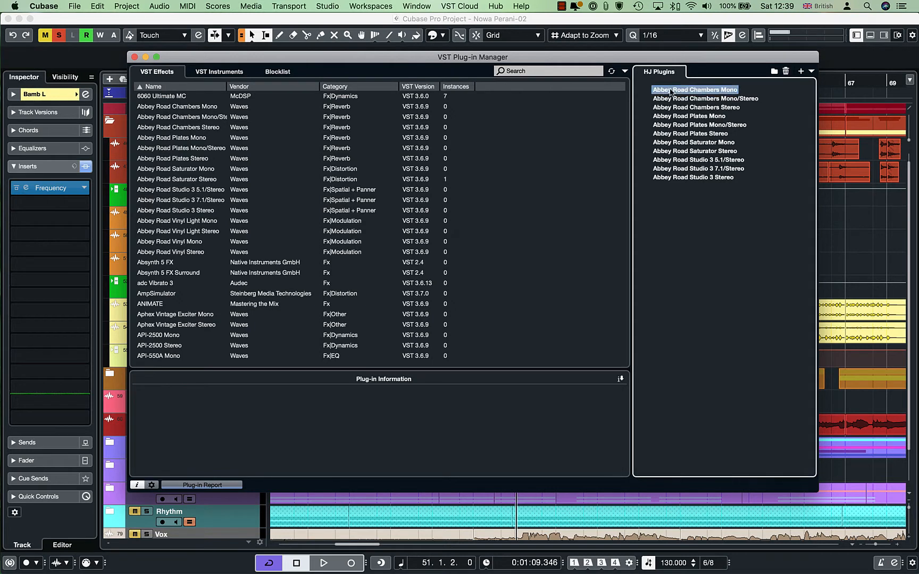
left_click(683, 178, "shift")
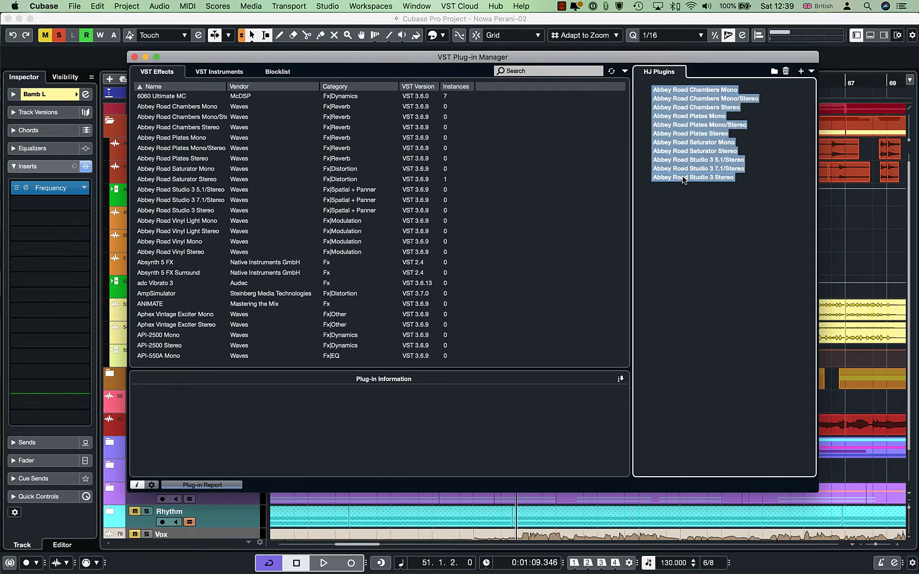
key("Delete")
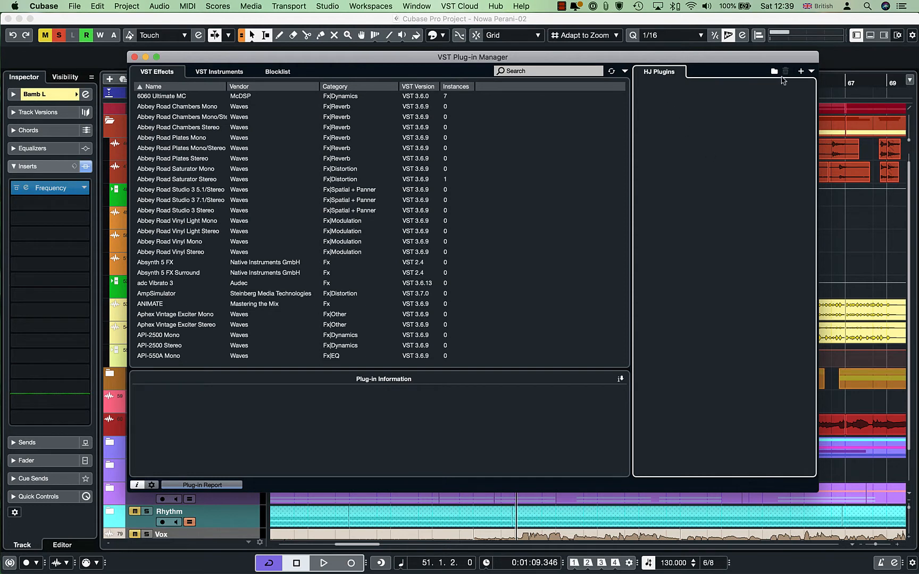
Step: Create a folder named EQS in the HJ Plugins collection
left_click(774, 72)
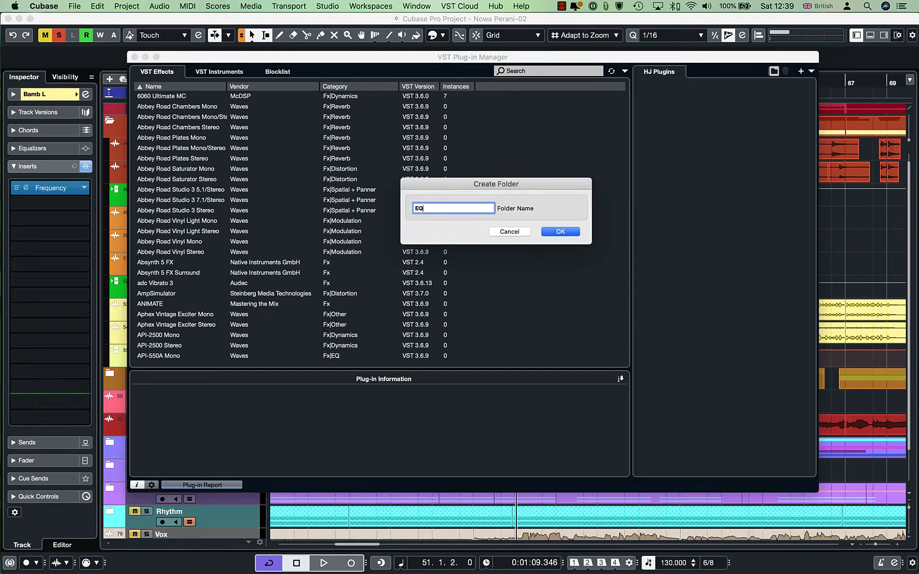
key("Return")
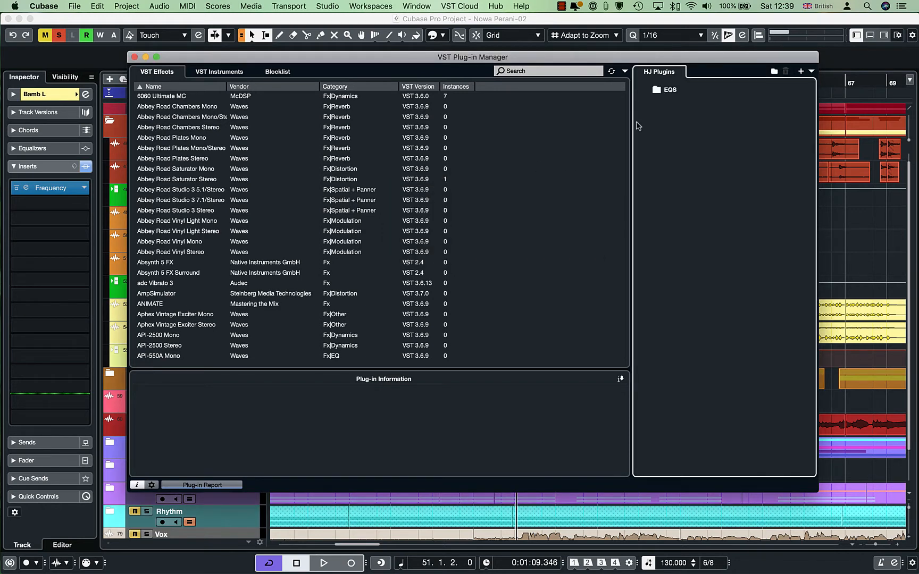
left_click(657, 90)
Step: Search the effects for "FABFILTER", add FabFilter Pro-Q 3 to the EQS folder and expand the folder
left_click(524, 72)
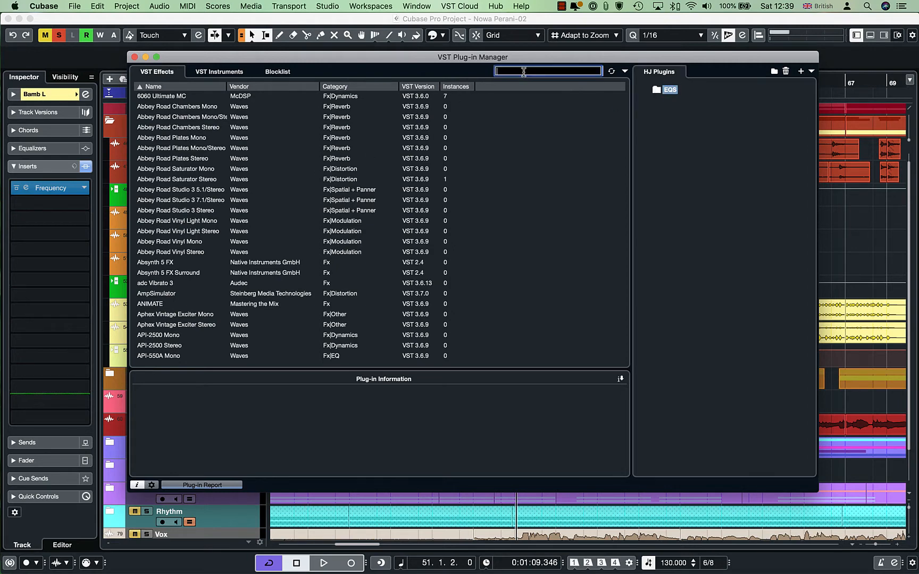
type("FAB")
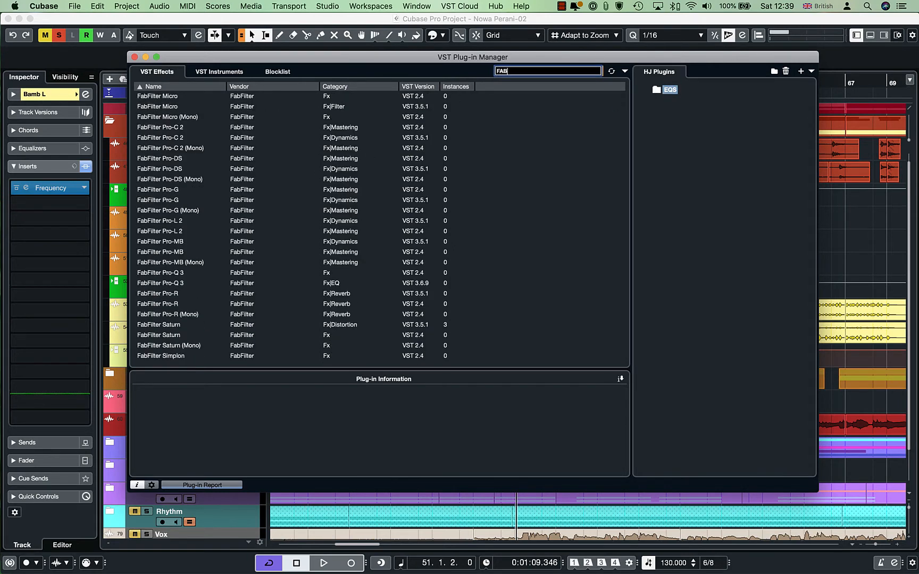
type("FILTER")
left_click_drag(169, 273, 667, 91)
left_click(171, 285)
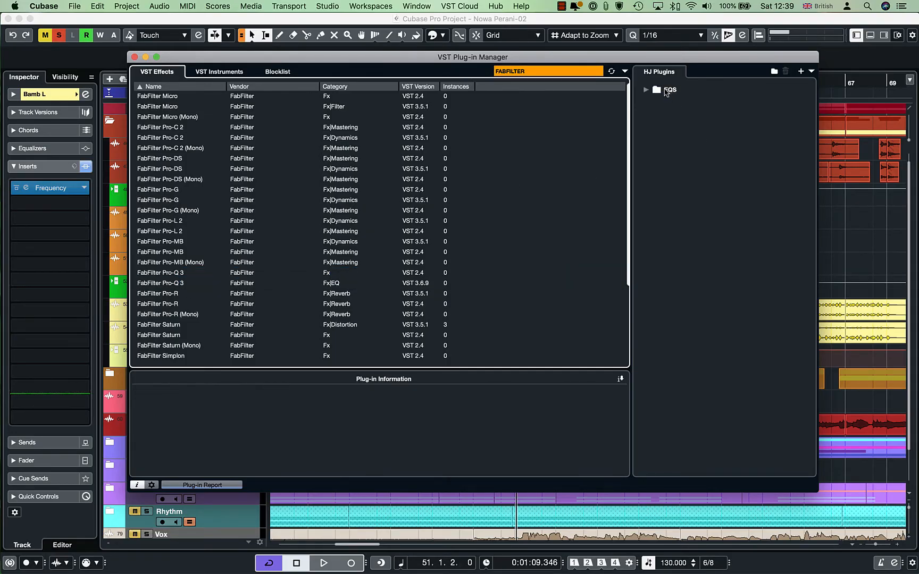
left_click(647, 92)
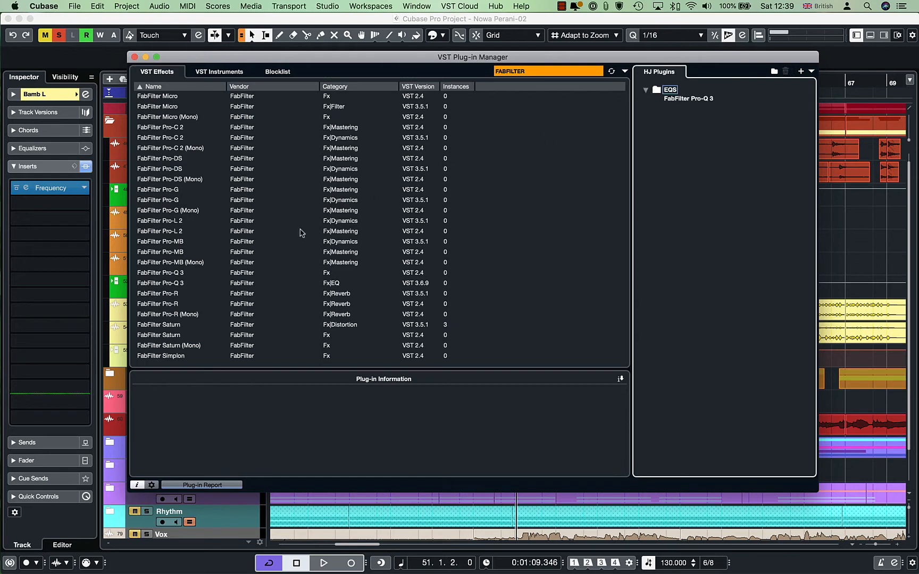
left_click(536, 71)
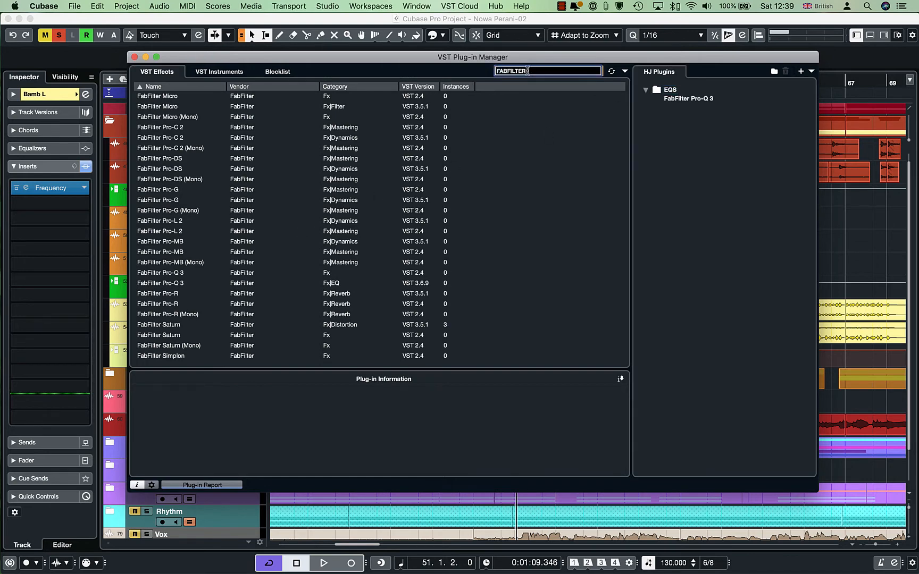
key("super+a")
type("pug")
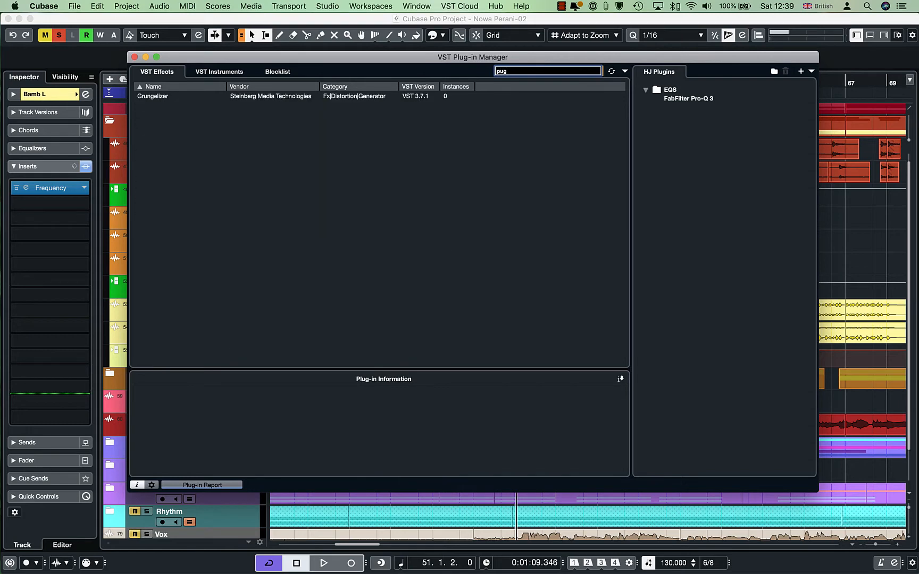
key("Return")
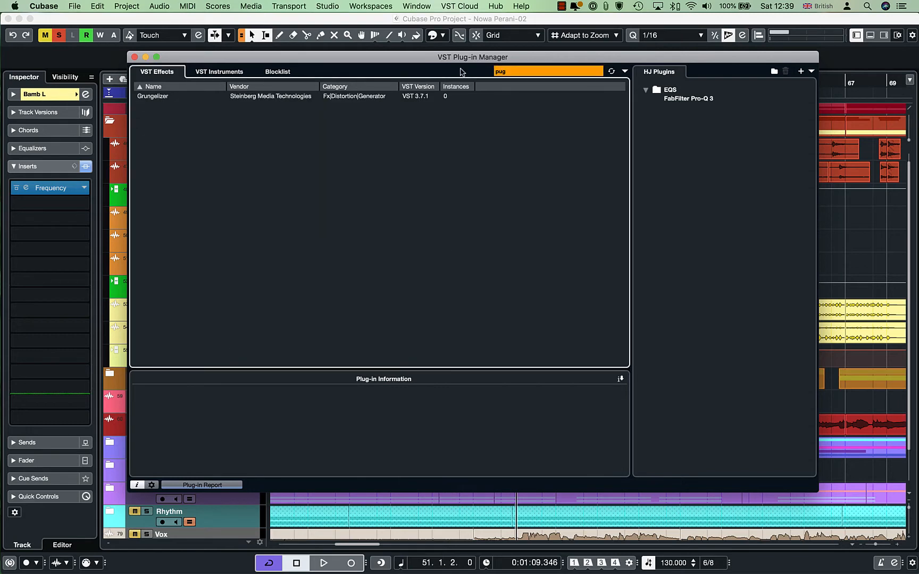
Step: Replace the search with "fre" and place the Frequency plug-in in the EQS folder of HJ Plugins
left_click(528, 70)
key("BackSpace")
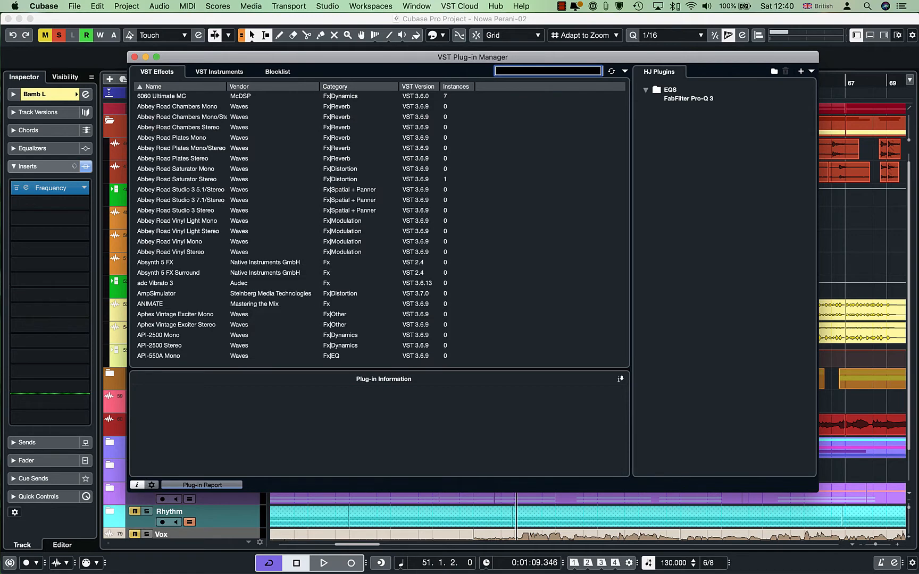
type("fre")
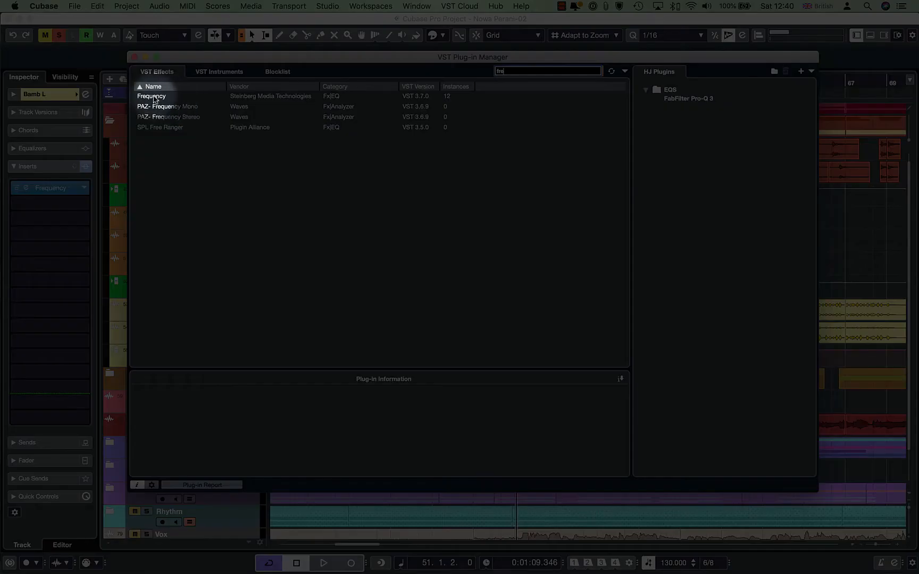
left_click(158, 97)
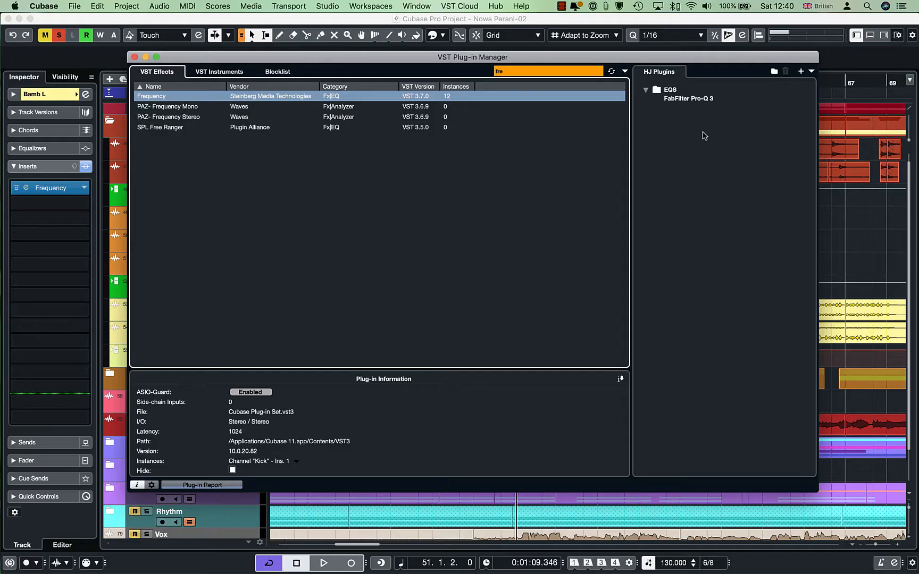
left_click(702, 128)
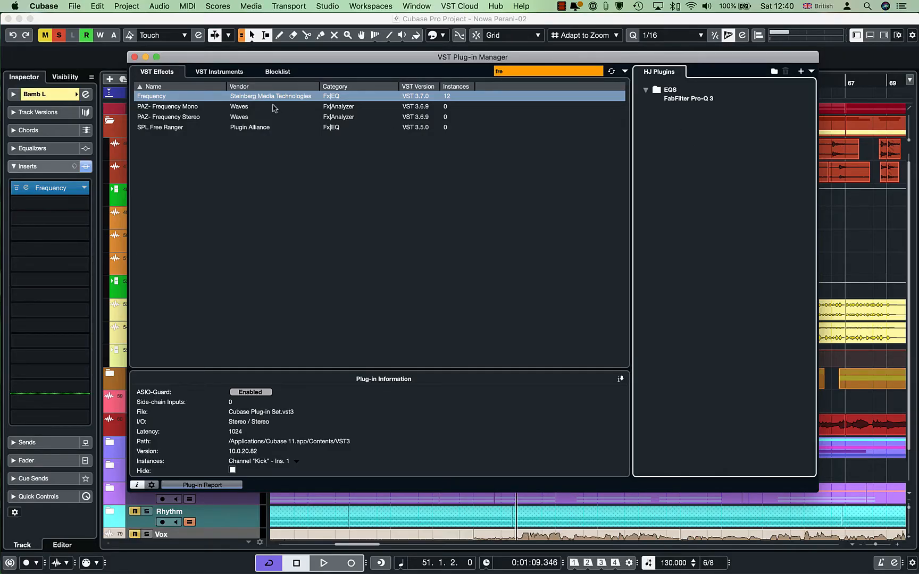
left_click_drag(274, 101, 715, 132)
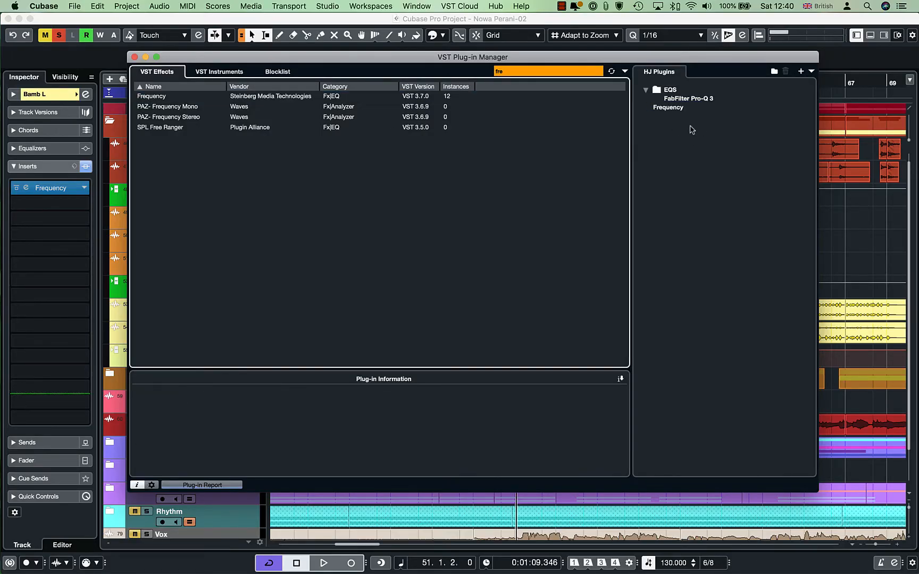
left_click_drag(658, 110, 655, 93)
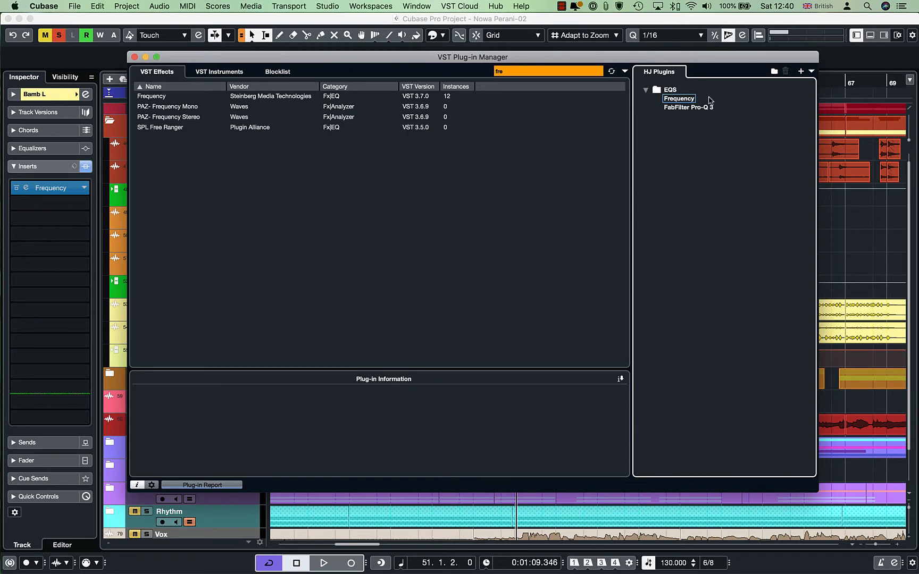
Step: Collapse the EQS folder and create a new folder named Compressors in HJ Plugins
left_click(646, 90)
left_click(775, 72)
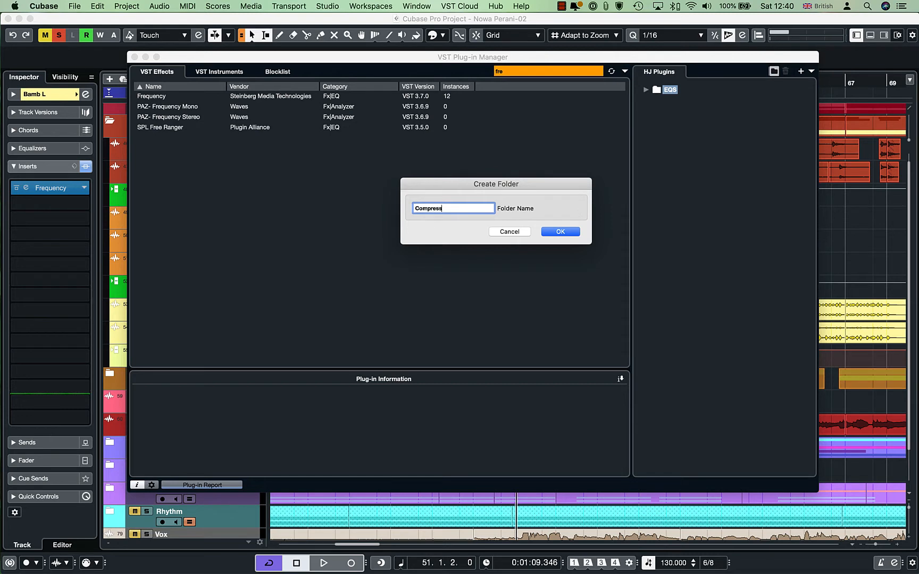
left_click(567, 234)
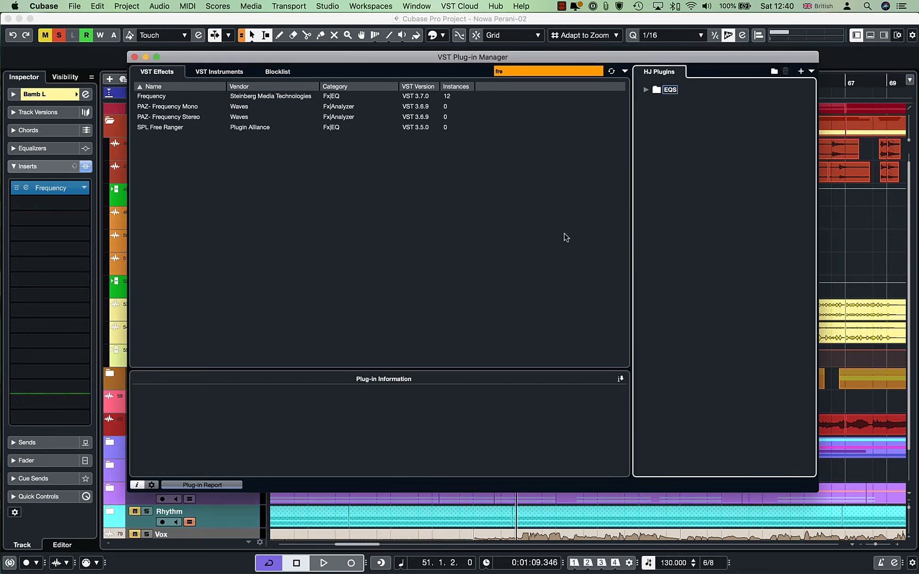
left_click(683, 135)
Step: Move the Compressors folder out of EQS to the top level of the HJ Plugins collection
left_click(645, 90)
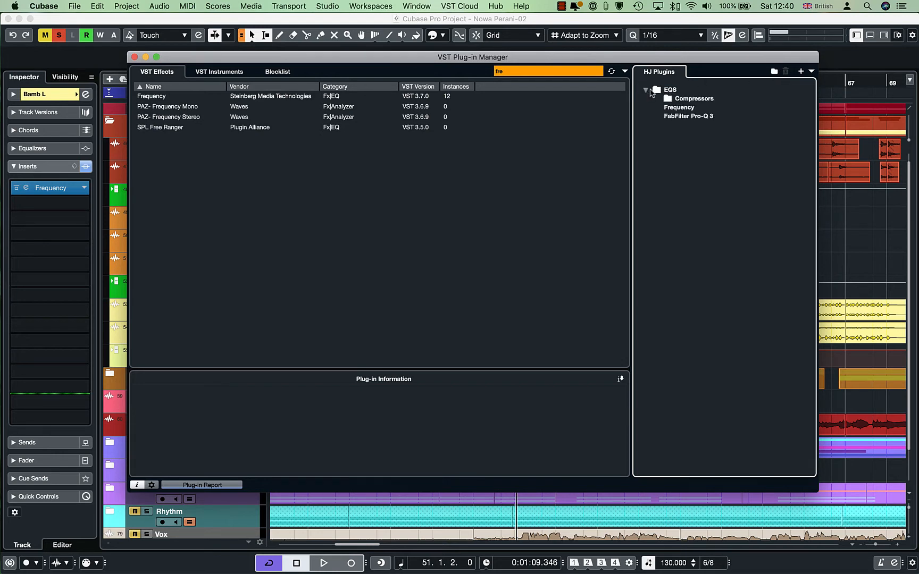
left_click(650, 90)
left_click(650, 91)
left_click_drag(687, 102, 642, 149)
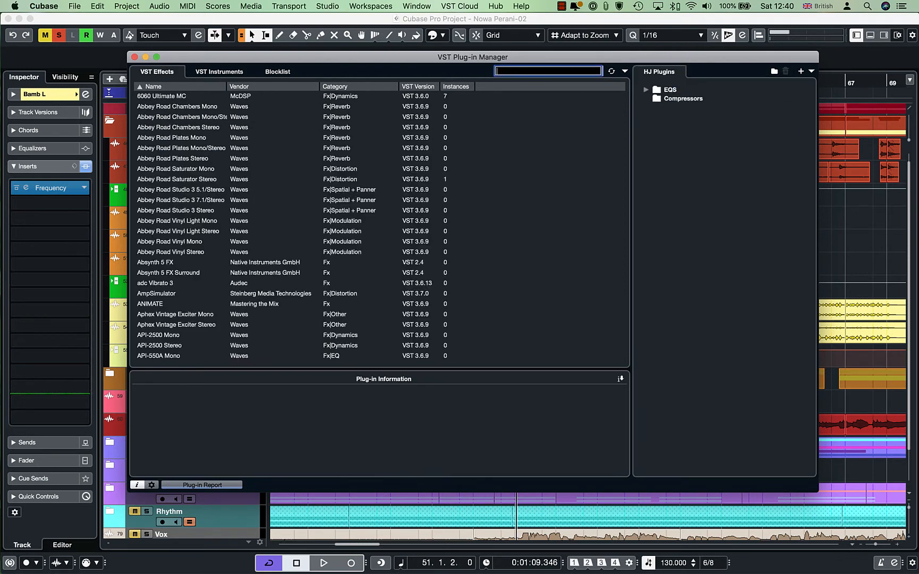
Step: Search for "2a", add CLA-2A Mono and CLA-2A Stereo to the Compressors folder and collapse it
type("2a")
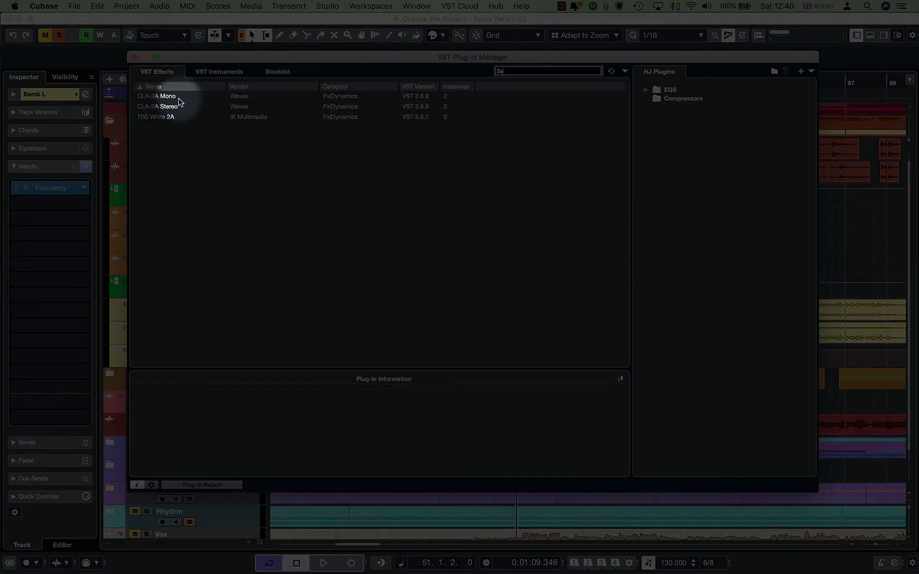
left_click_drag(171, 99, 682, 104)
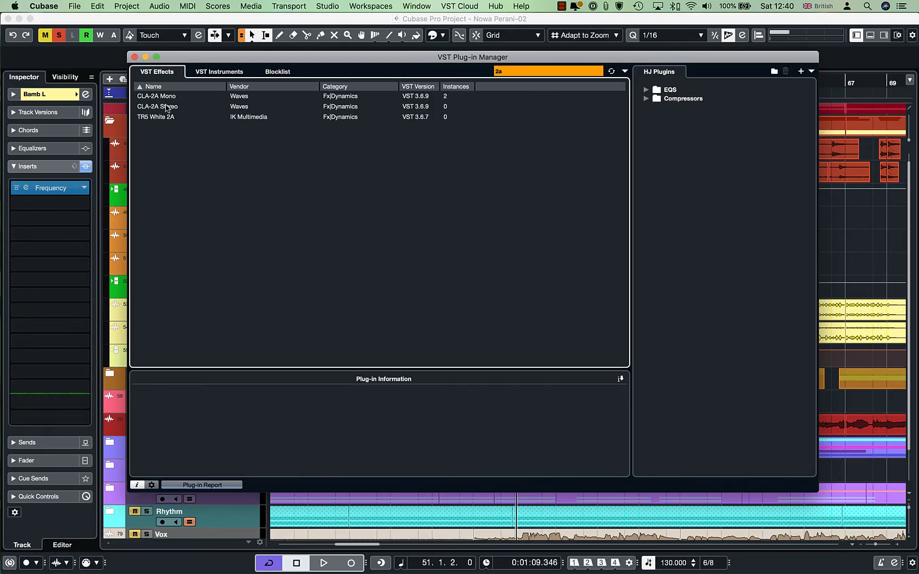
left_click_drag(167, 107, 686, 99)
left_click(509, 75)
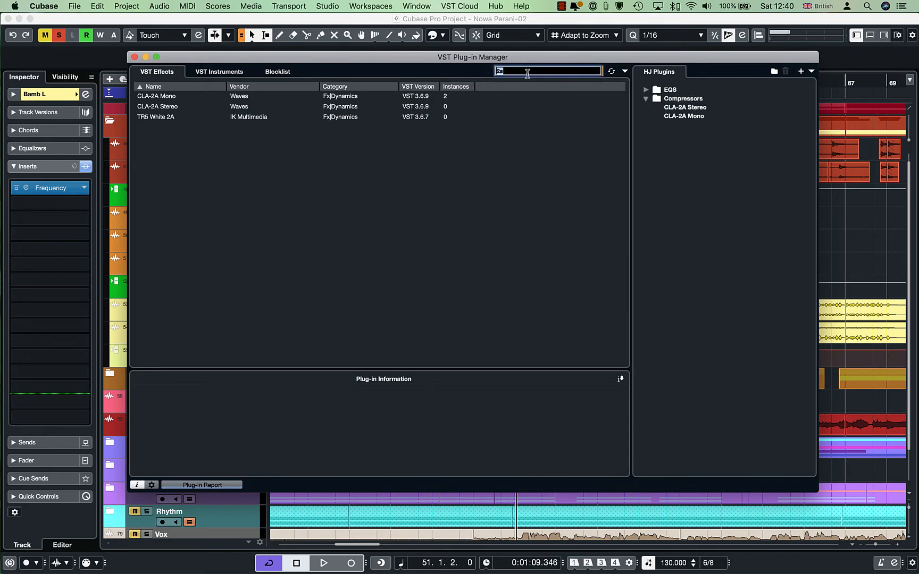
left_click(646, 98)
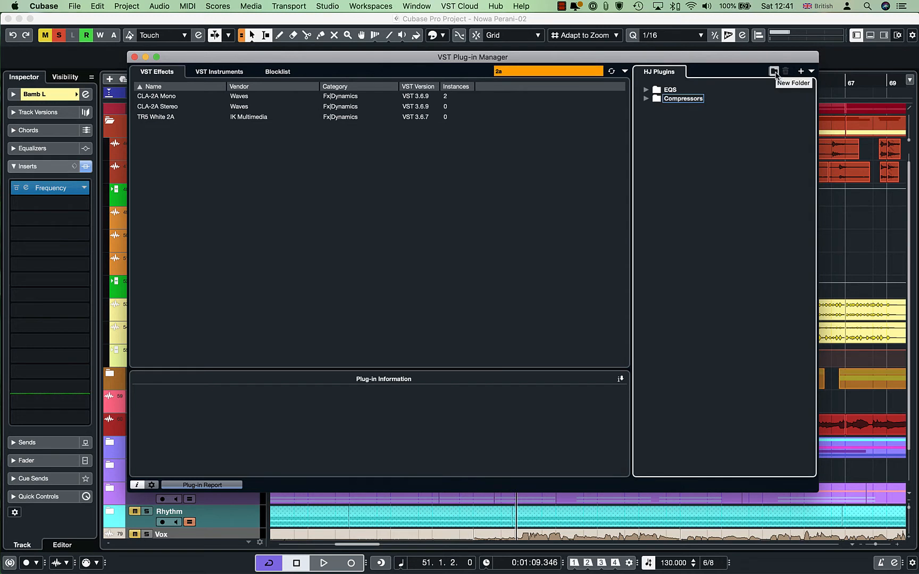
Step: Create two more top-level folders in HJ Plugins, named Meters and Mastering
left_click(774, 72)
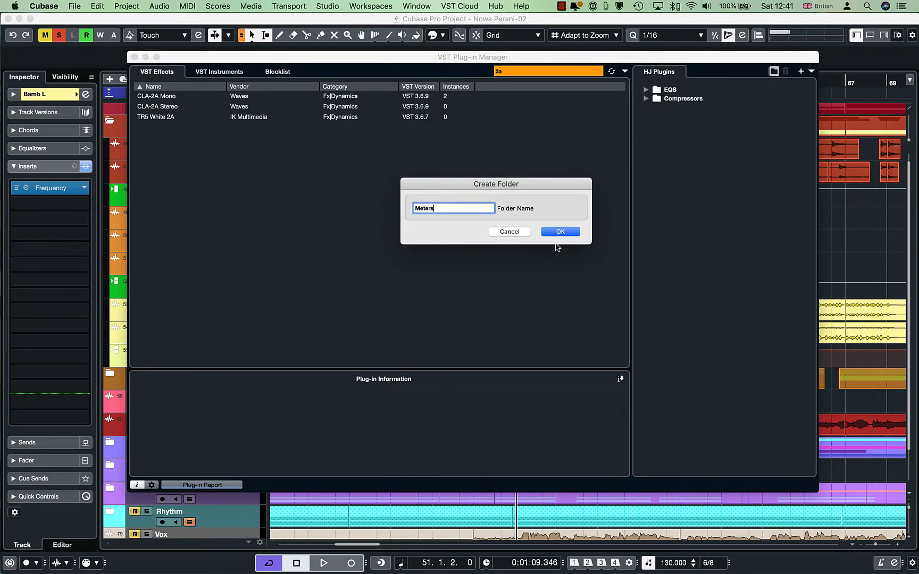
left_click(559, 231)
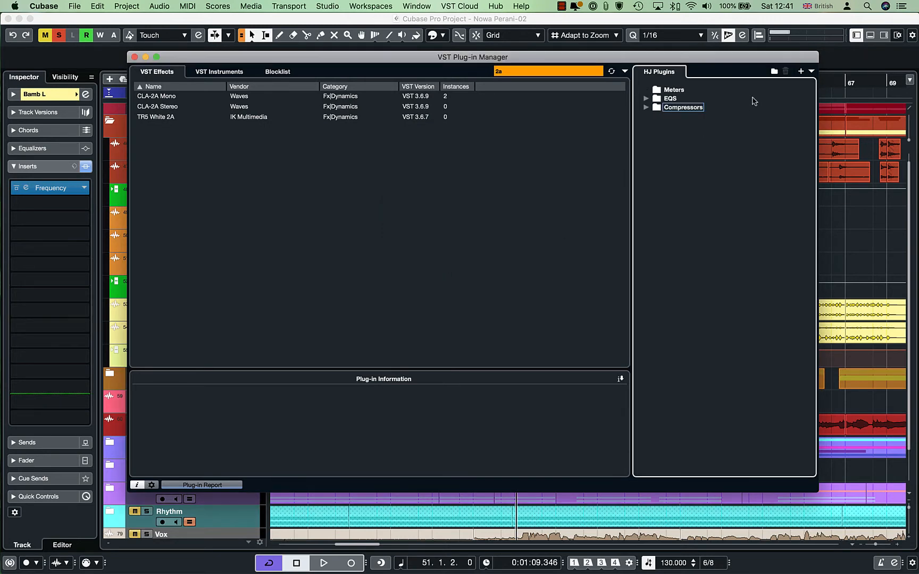
left_click(774, 71)
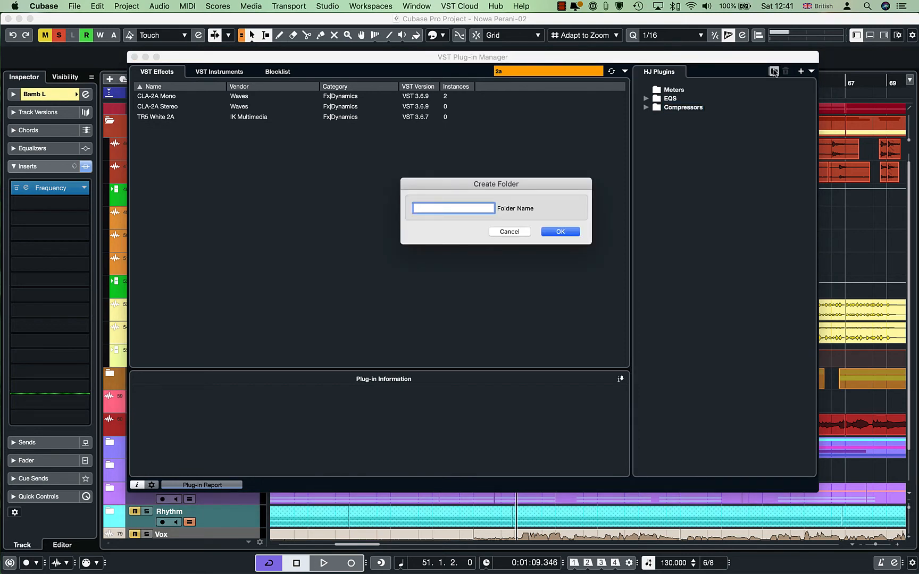
type("Mastering")
key("Return")
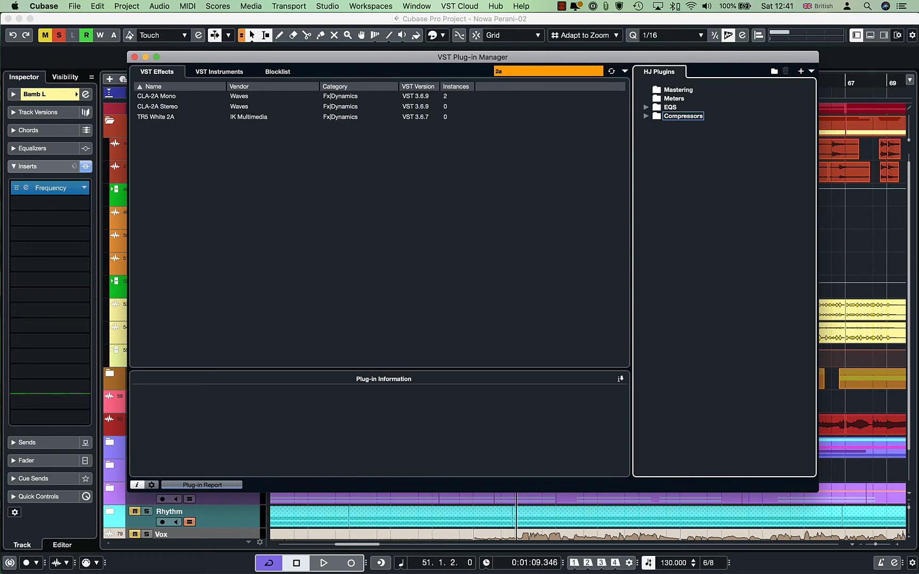
Step: Search for "im", add IMPusher Mono and IMPusher Stereo to the Mastering folder and collapse it
left_click(673, 90)
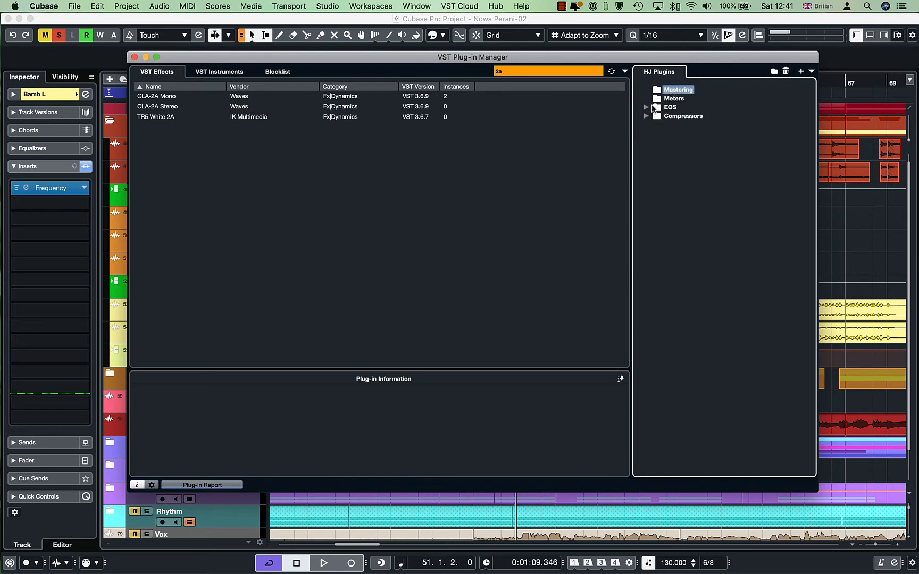
left_click(502, 72)
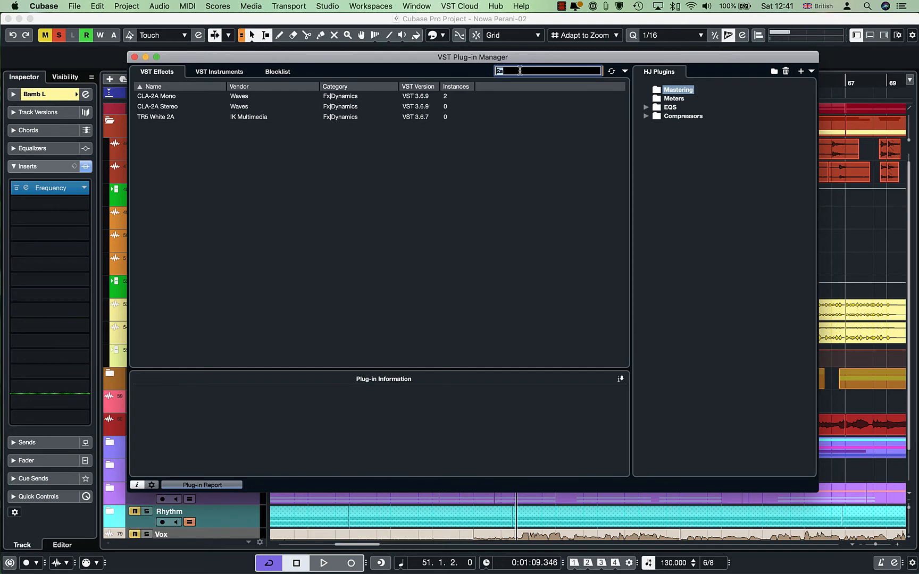
type("im")
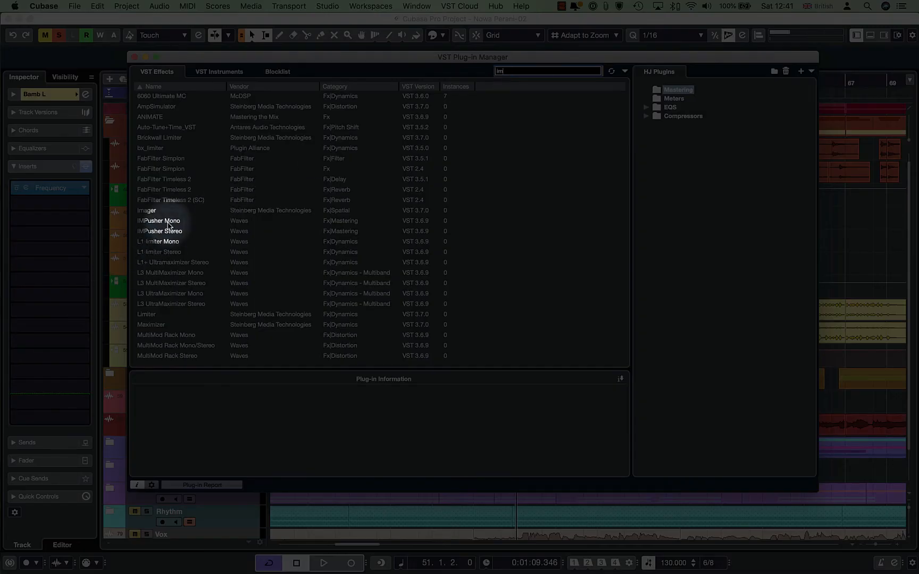
left_click_drag(166, 220, 678, 90)
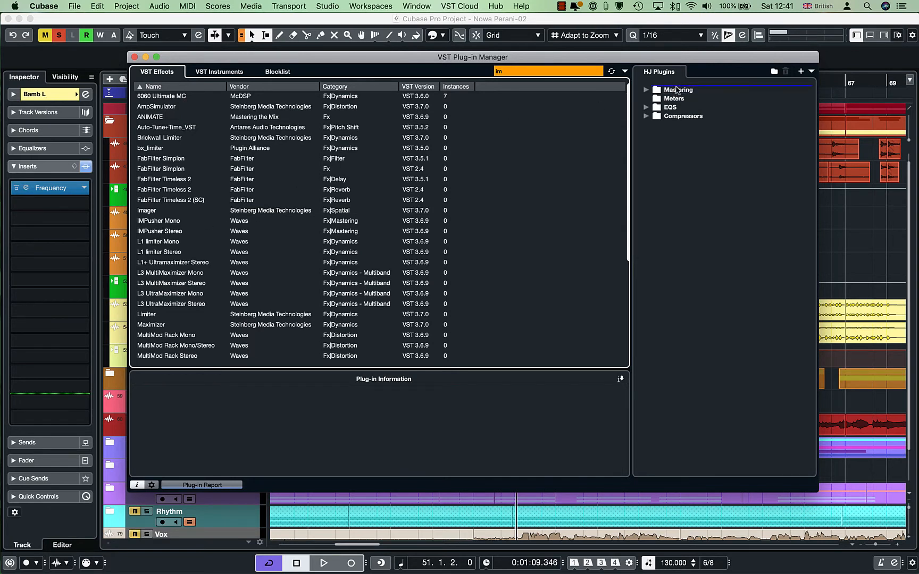
double_click(675, 91)
left_click_drag(676, 93, 675, 93)
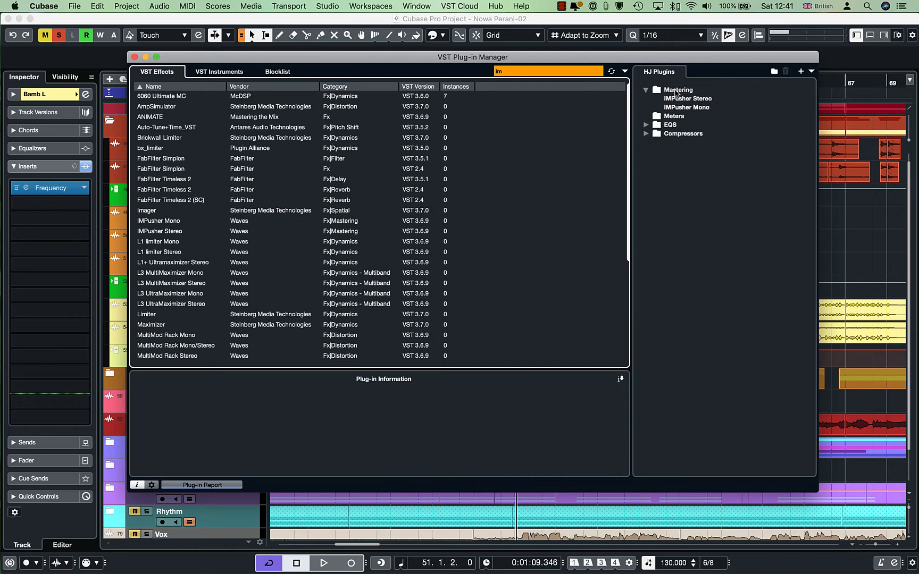
left_click(645, 90)
Step: Search for "supervi", add SuperVision to the Meters folder and check the expanded collection in Bamb L's second insert slot
left_click(594, 73)
type("superv")
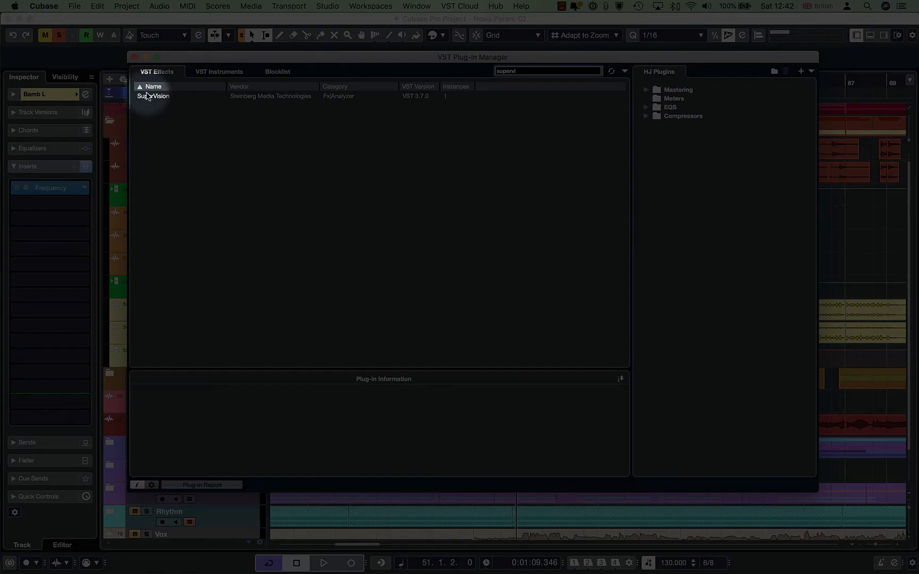
left_click(154, 97)
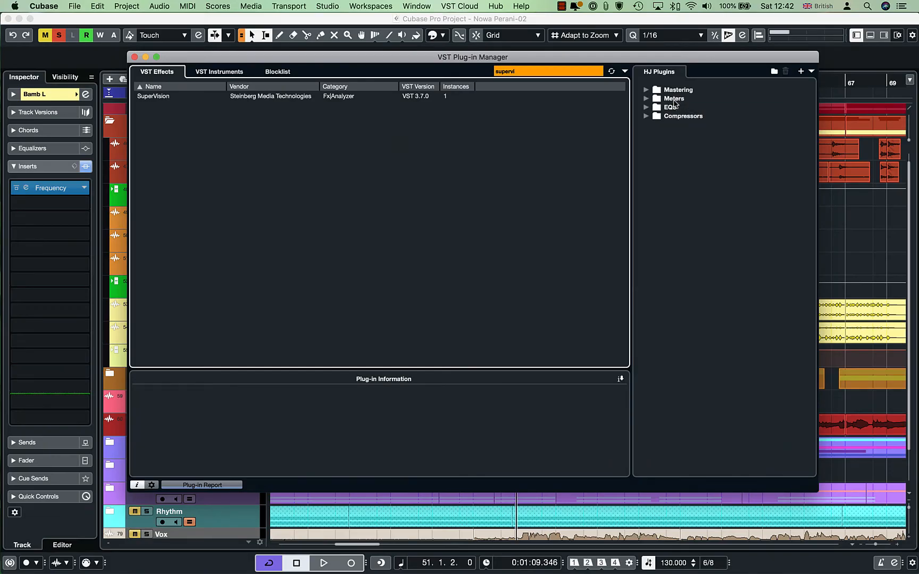
left_click(50, 203)
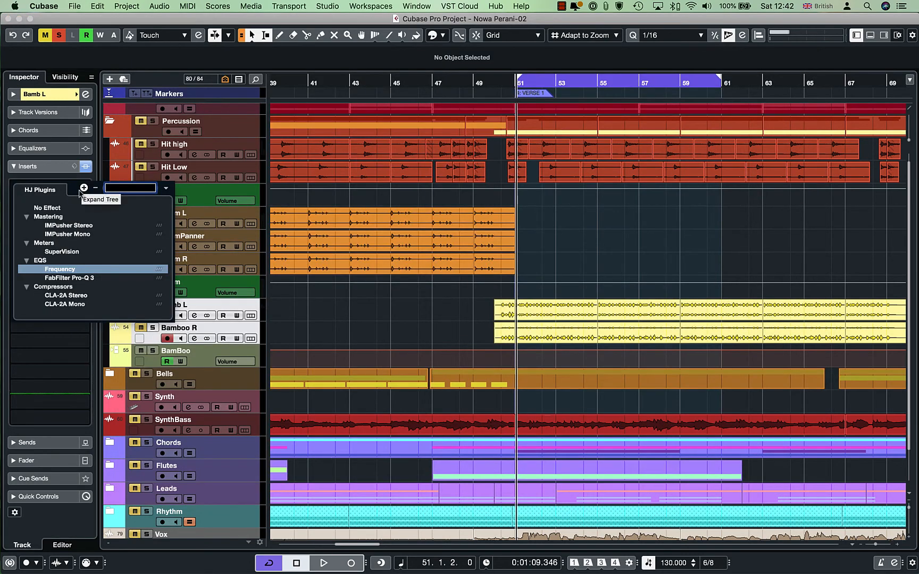
Step: Close the insert slot's plug-in selector and open the VST Plug-in Manager
key("Return")
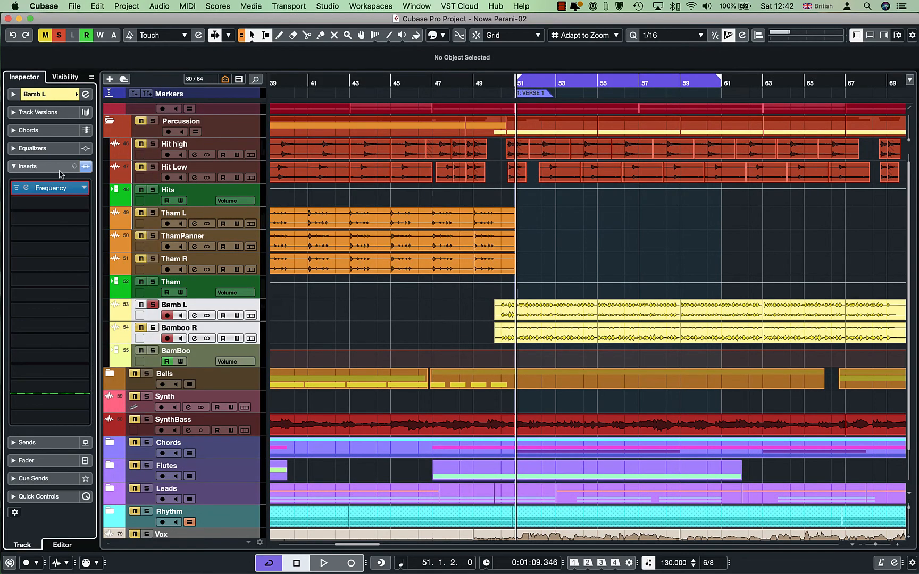
left_click(666, 229)
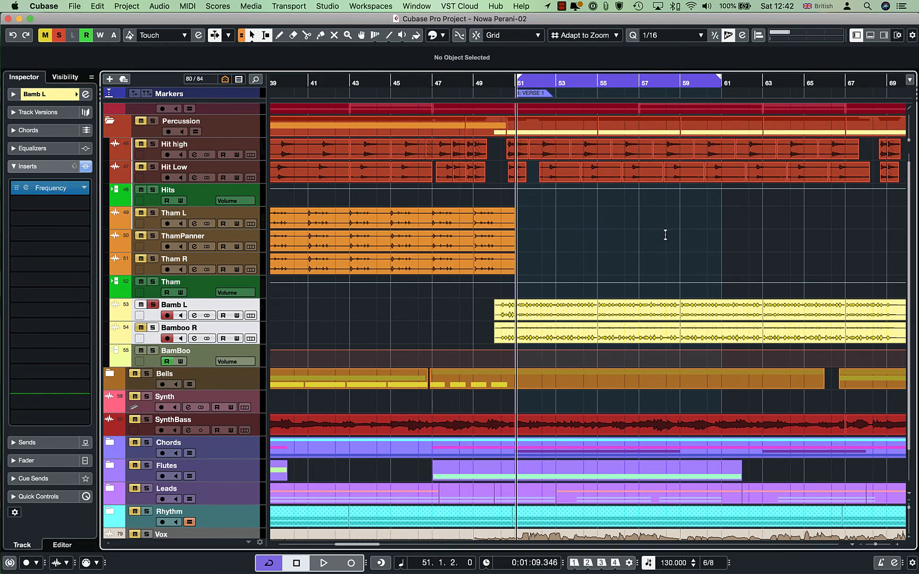
left_click(383, 8)
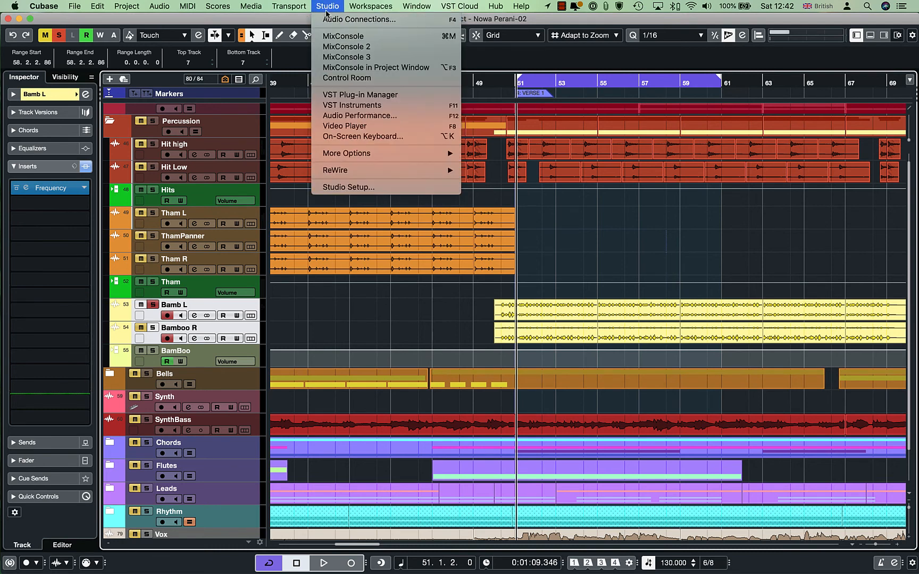
left_click(360, 95)
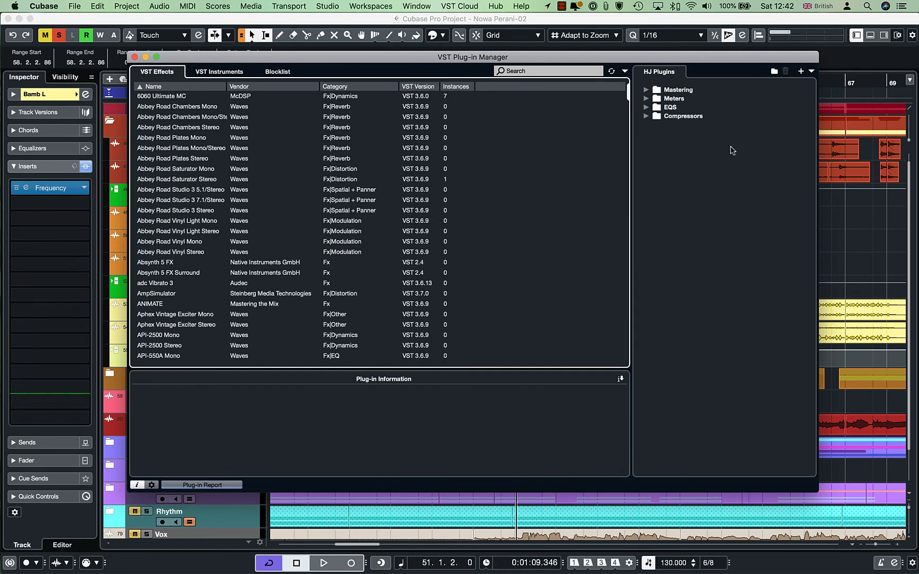
Step: Expand the Mastering, Meters, EQS and Compressors folders in HJ Plugins to review their plug-ins, and collapse them all again
left_click(762, 164)
left_click(645, 90)
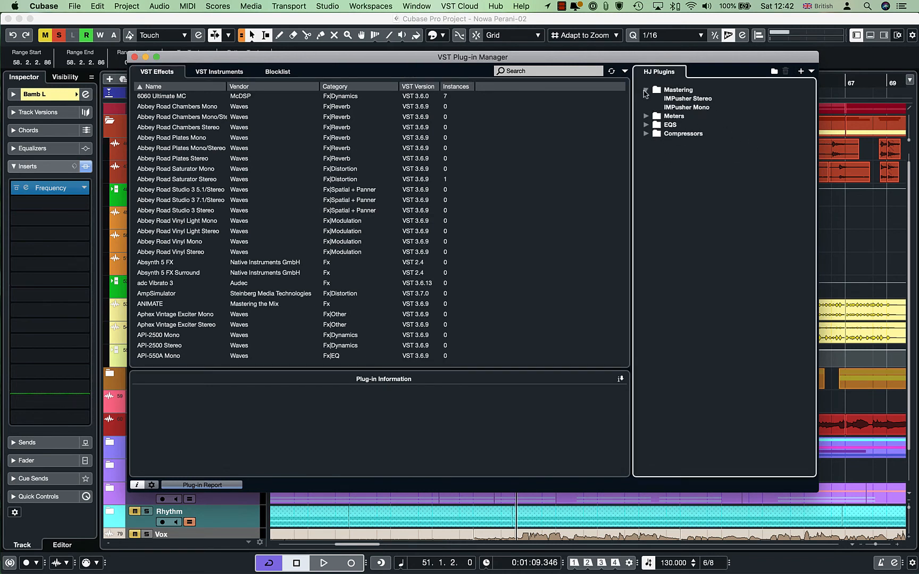
left_click(645, 115)
left_click(646, 134)
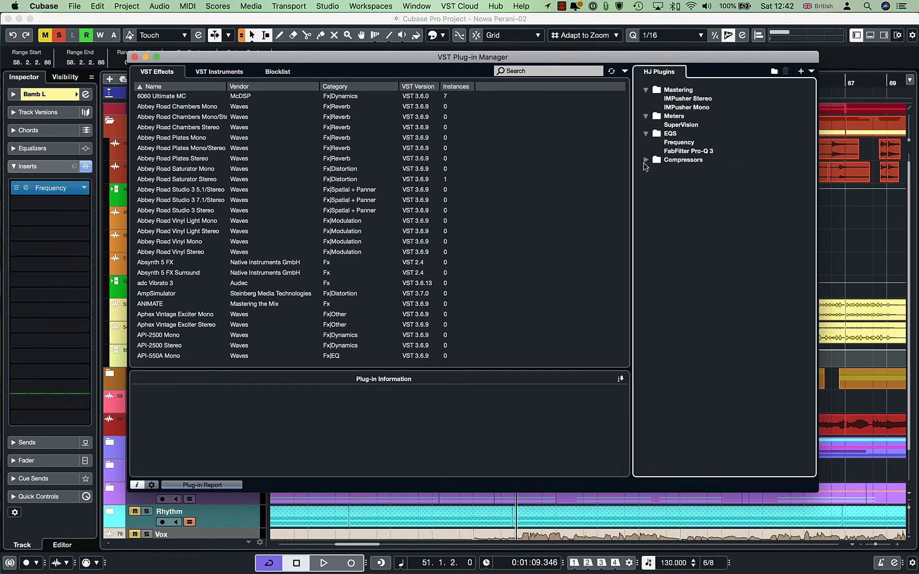
left_click(646, 159)
left_click(645, 160)
left_click(645, 134)
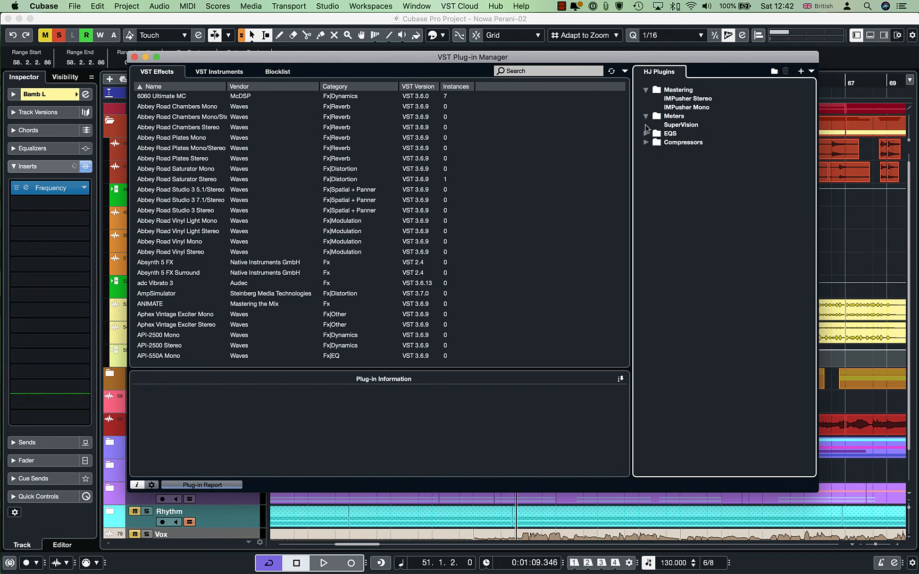
left_click(645, 116)
left_click(645, 90)
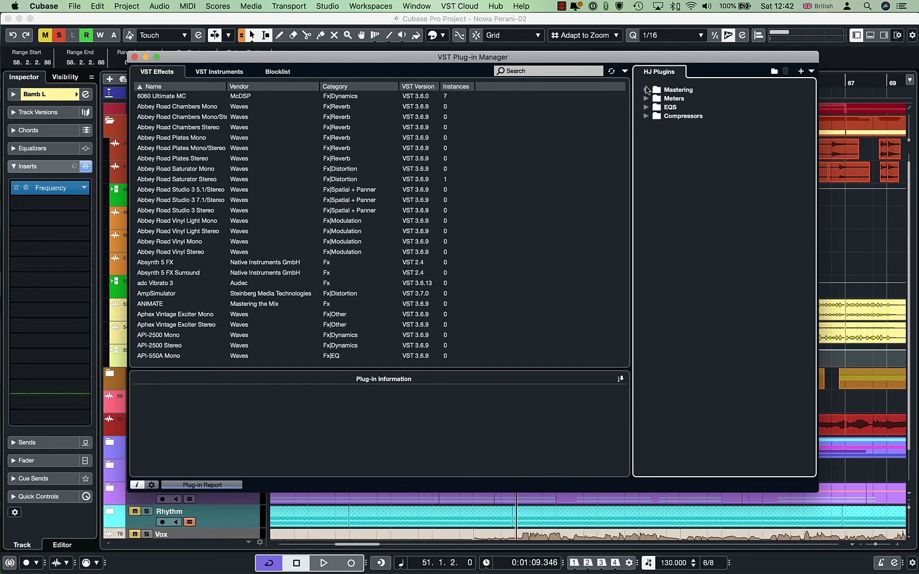
Step: View the Default collection in the VST Plug-in Manager, switch back to HJ Plugins and close the manager
left_click(811, 71)
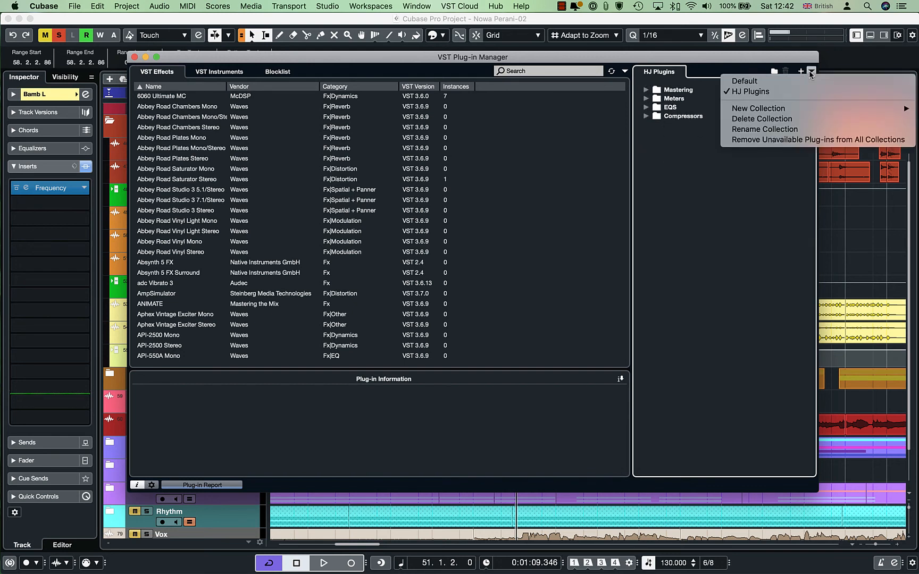
left_click(747, 82)
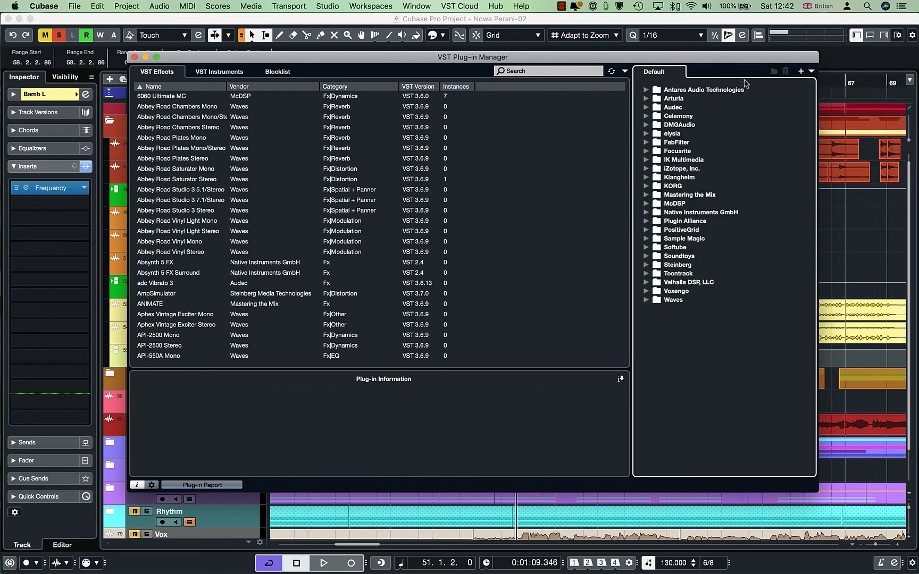
left_click(811, 70)
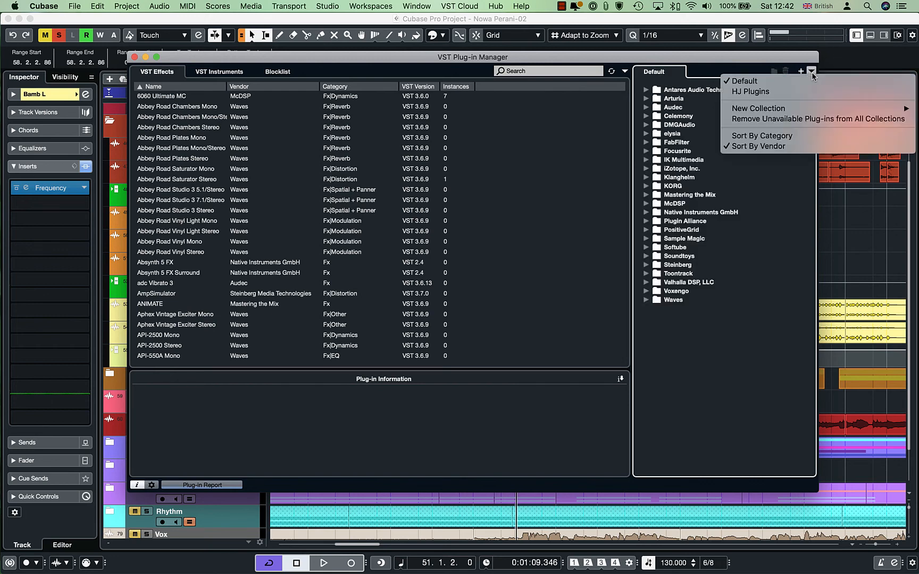
left_click(760, 91)
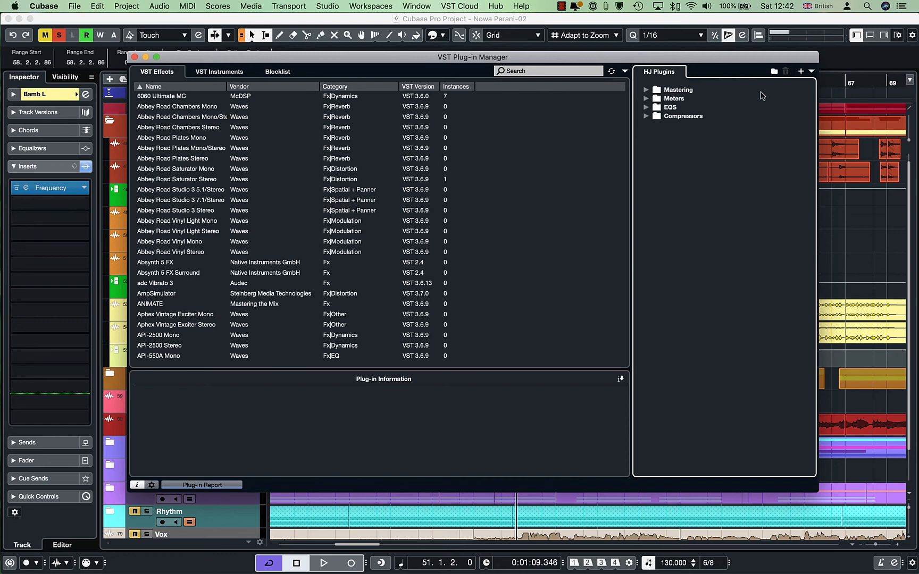
left_click(135, 57)
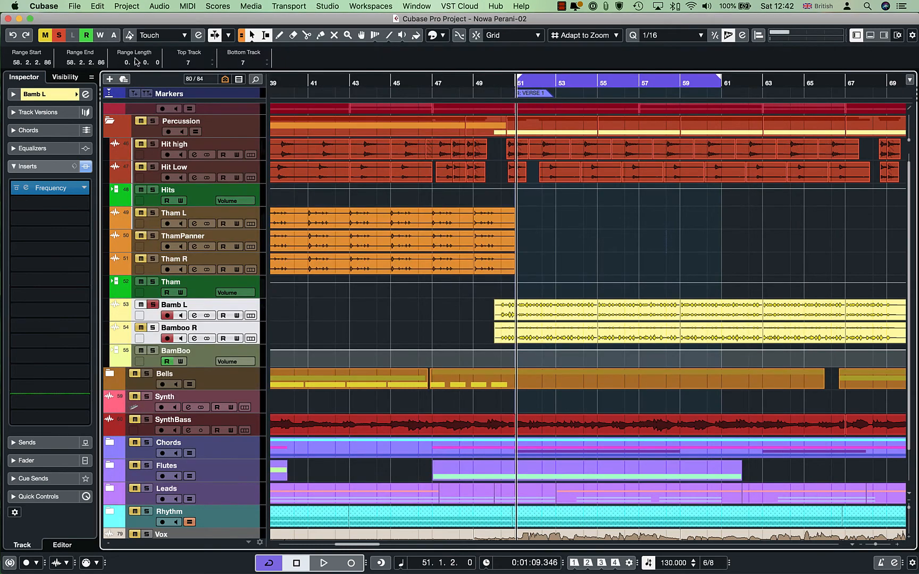
Step: Open the plug-in selector of Bamb L's second insert slot and collapse the Mastering, Meters, EQS and Compressors folders
left_click(84, 204)
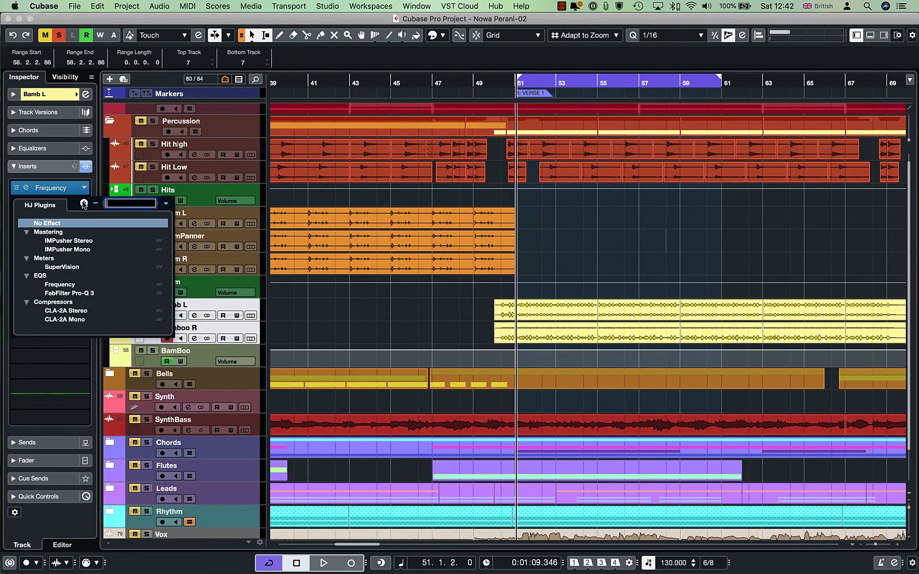
left_click(26, 233)
left_click(27, 243)
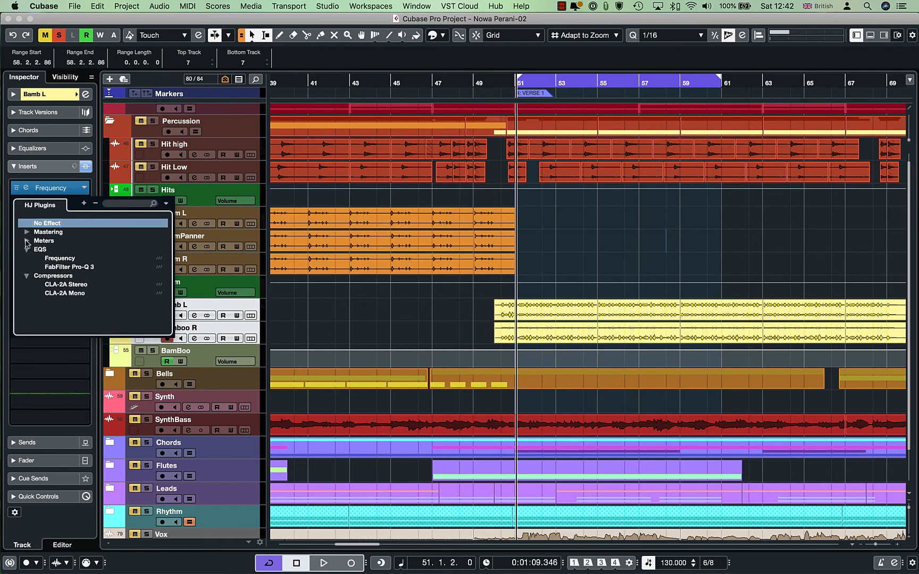
left_click(27, 250)
left_click(26, 259)
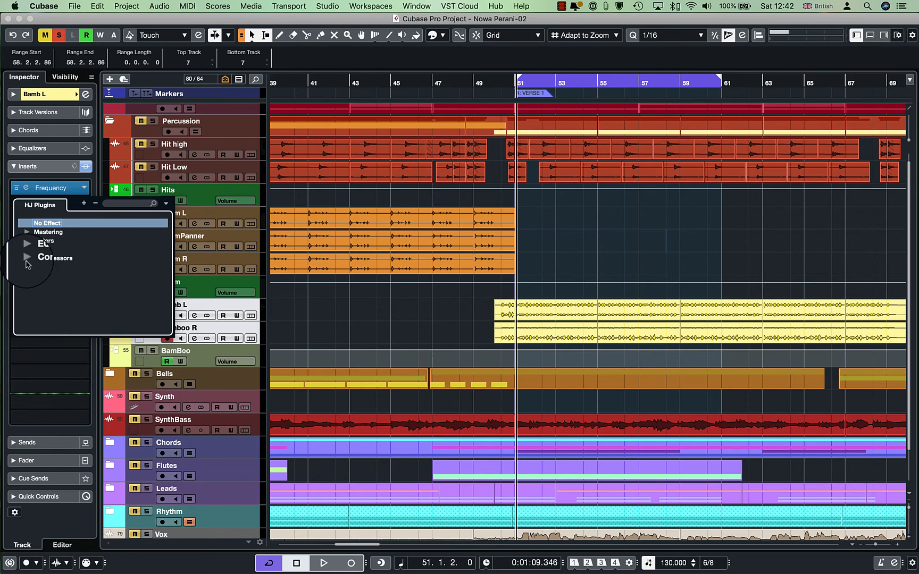
Step: Switch the plug-in selector to the Default collection to view it, and return to HJ Plugins
left_click(165, 202)
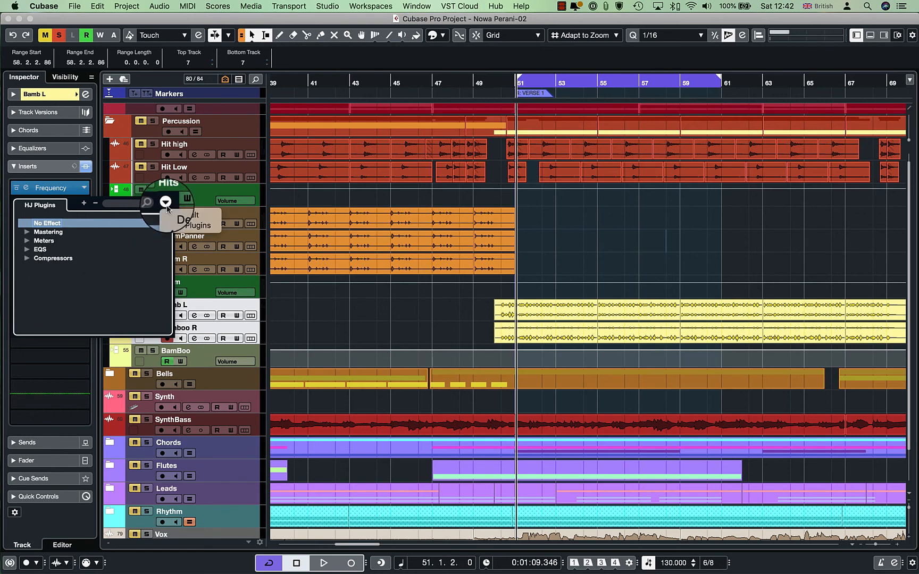
left_click(175, 213)
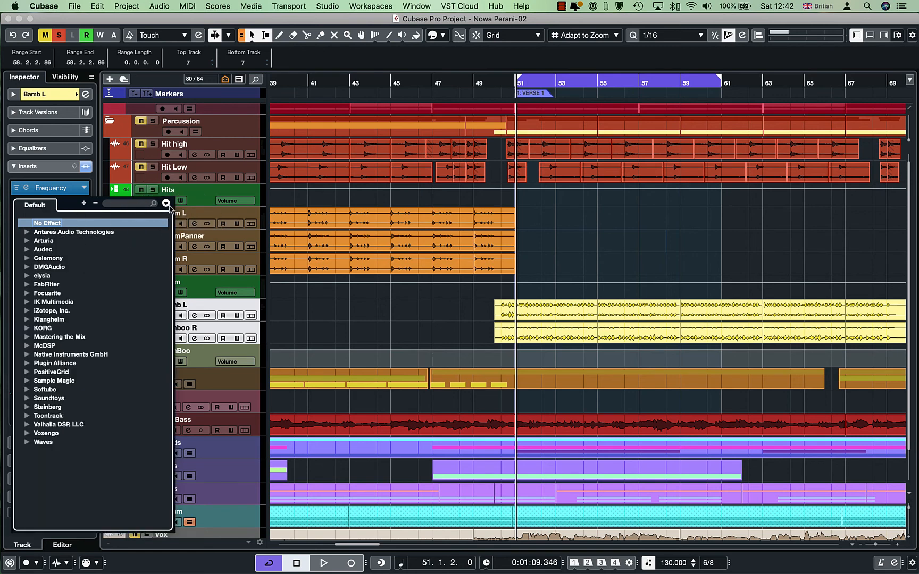
left_click(167, 204)
left_click(192, 233)
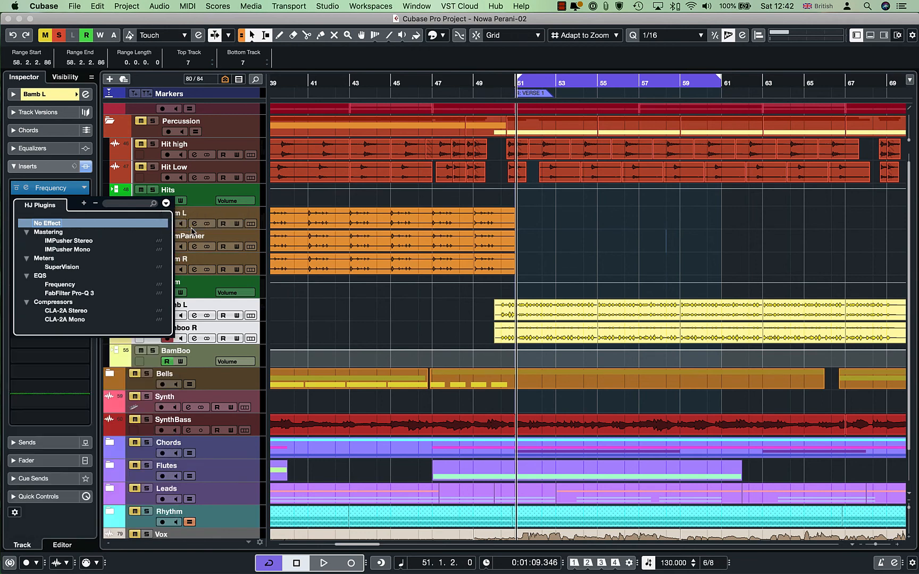
Step: Insert IMPusher Stereo from the Mastering folder in Bamb L's second insert slot and dismiss any open plug-in selector
left_click(79, 245)
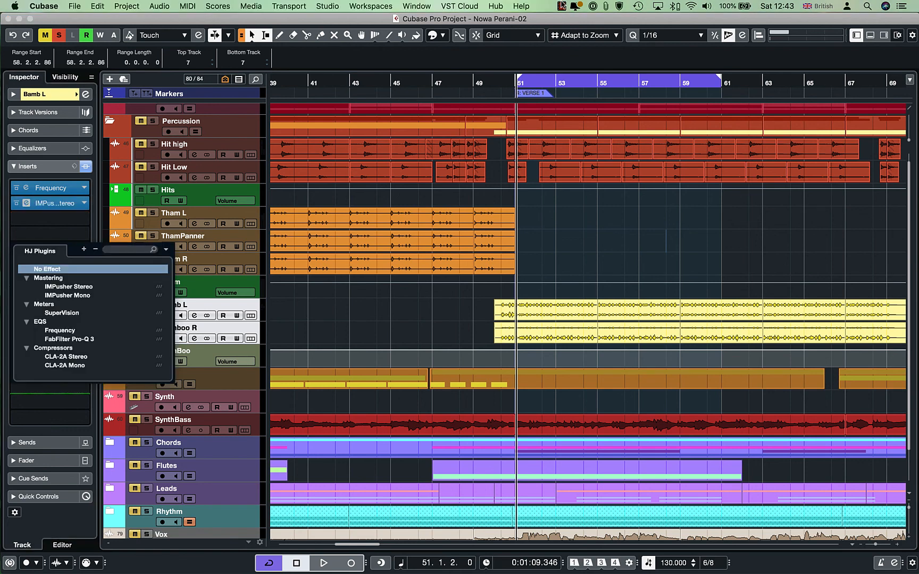
left_click(370, 237)
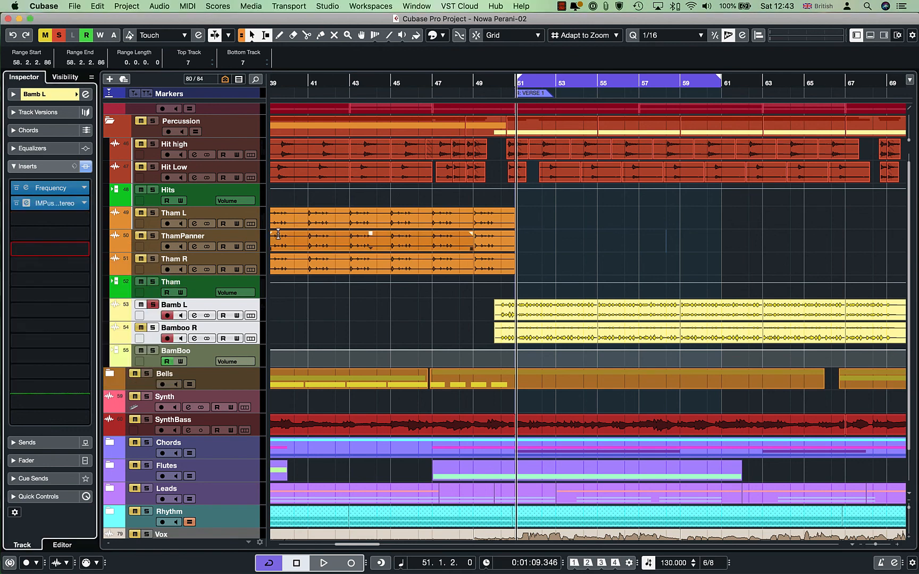
left_click(334, 307)
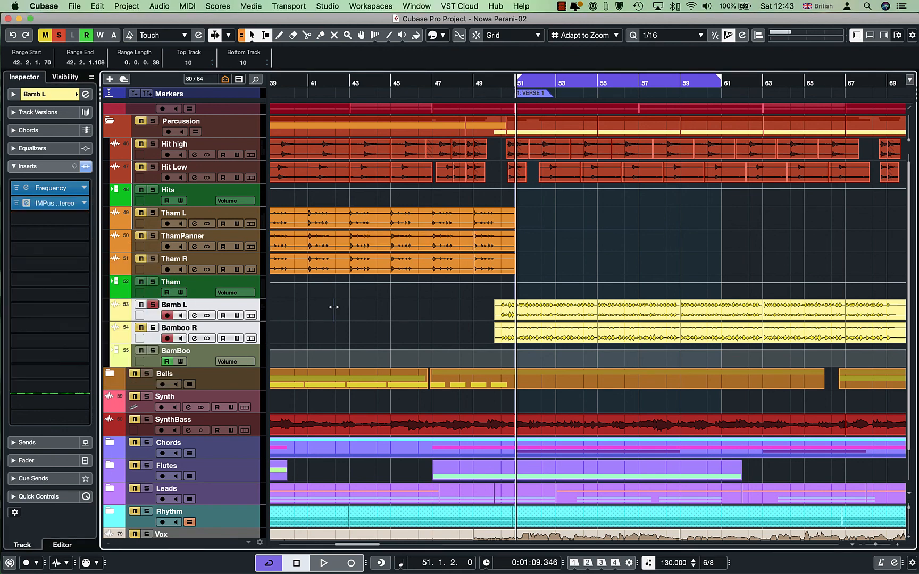
left_click(561, 5)
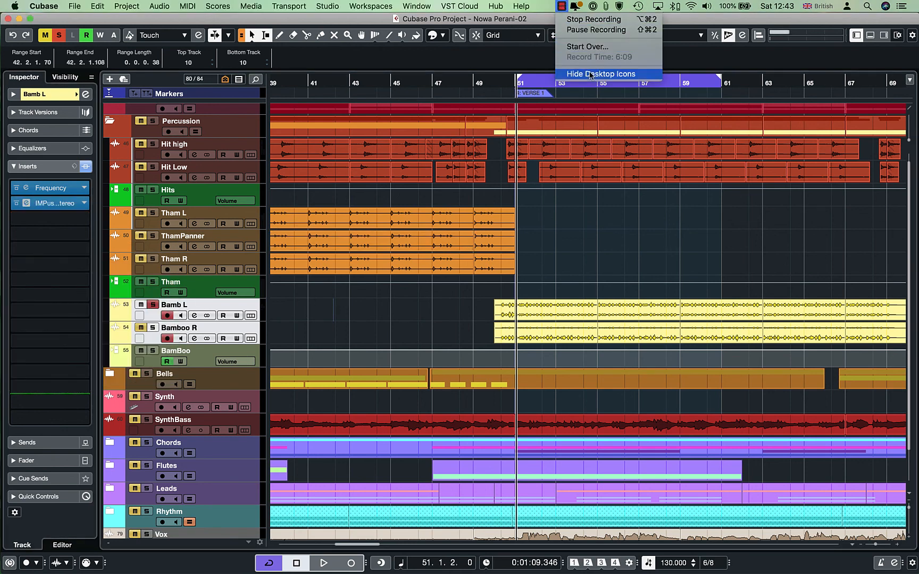